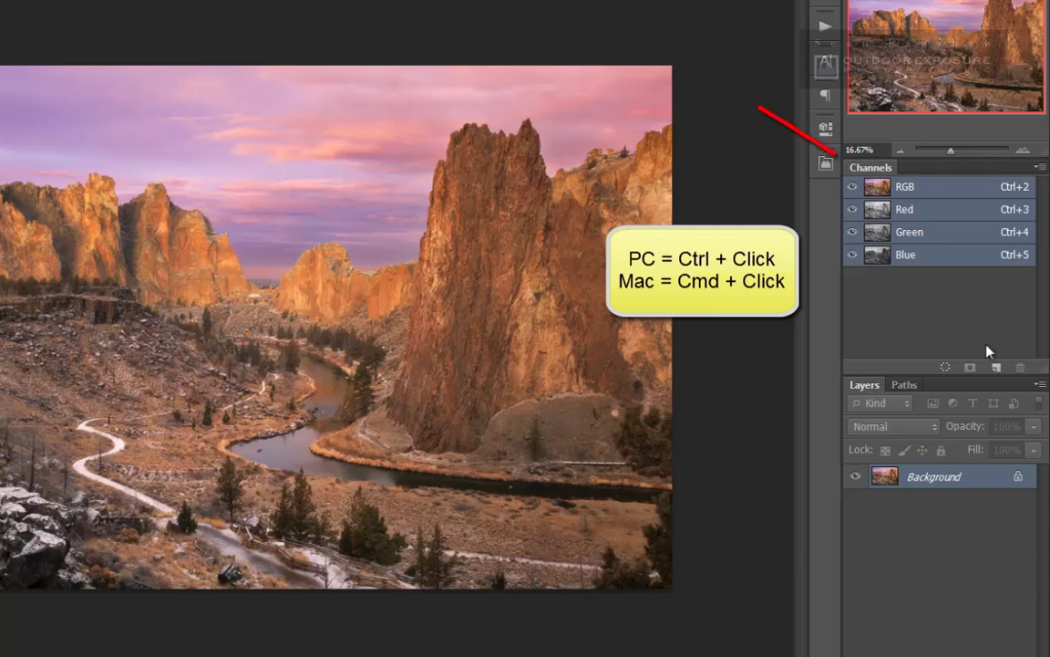
# Load the RGB, Red, Green and Blue channels as selections in turn, reload the RGB channel selection, and deselect
pyautogui.keyDown('ctrl'); pyautogui.click(907, 191); pyautogui.keyUp('ctrl')
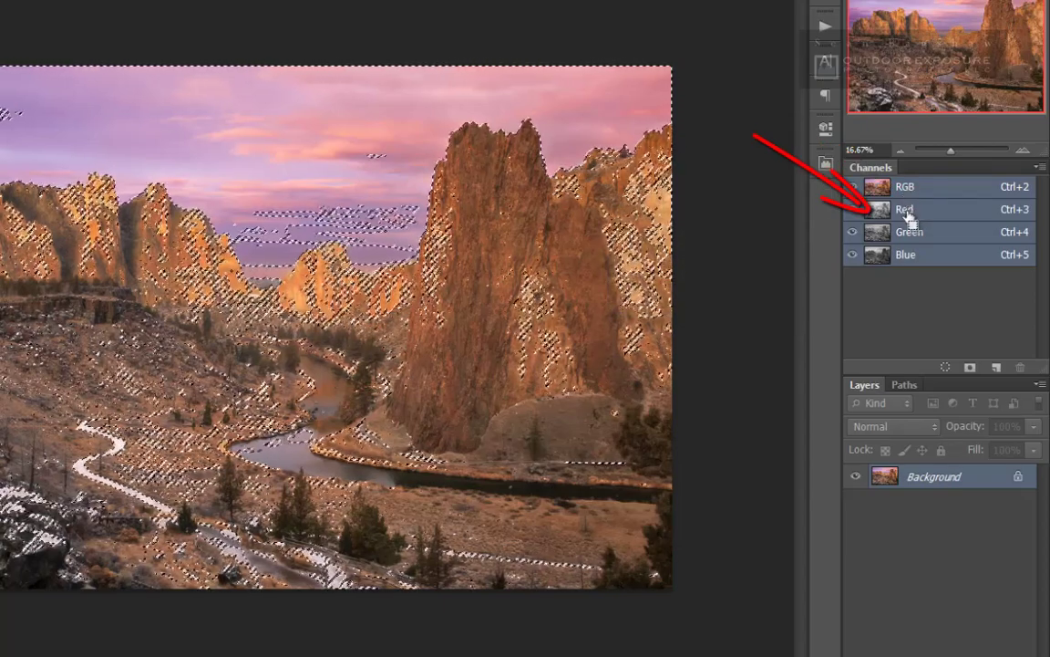
pyautogui.keyDown('ctrl'); pyautogui.click(908, 215); pyautogui.keyUp('ctrl')
pyautogui.keyDown('ctrl'); pyautogui.click(910, 234); pyautogui.keyUp('ctrl')
pyautogui.keyDown('ctrl'); pyautogui.click(912, 260); pyautogui.keyUp('ctrl')
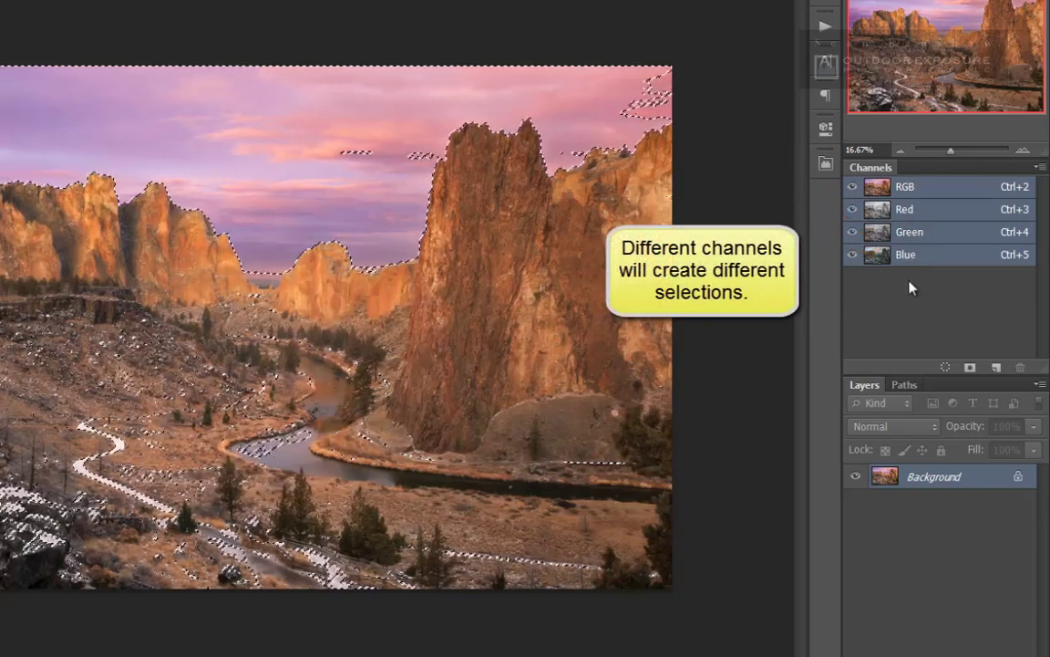
pyautogui.keyDown('ctrl'); pyautogui.click(907, 189); pyautogui.keyUp('ctrl')
pyautogui.hotkey('ctrl', 'd')
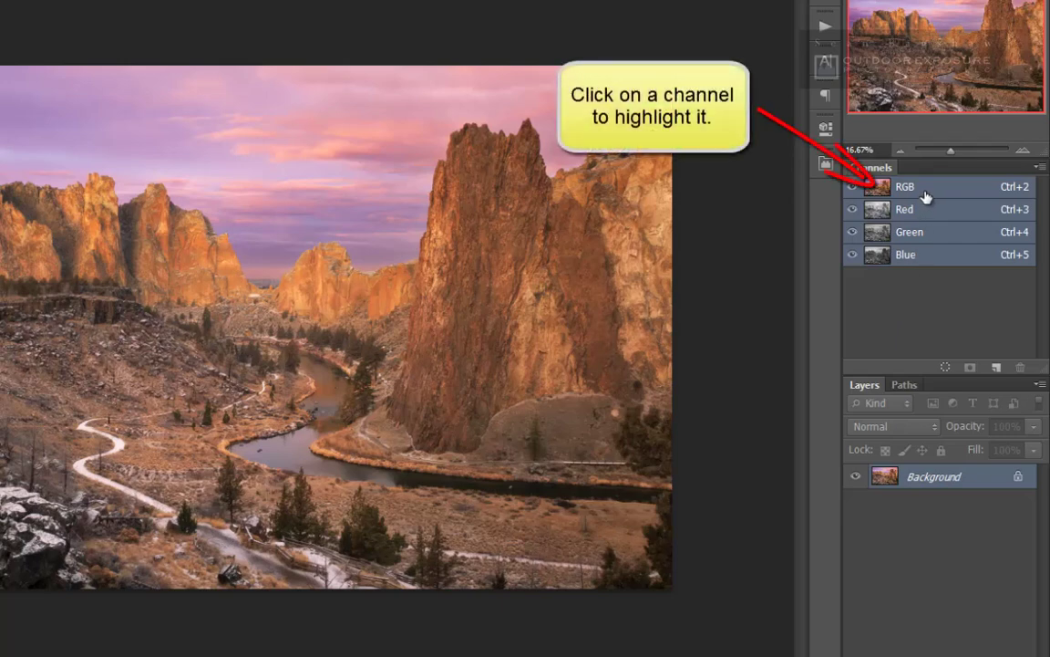
# Load selections from the highlighted RGB, Red, Green and Blue channels in turn, ending with the composite RGB channel's selection
pyautogui.click(946, 369)
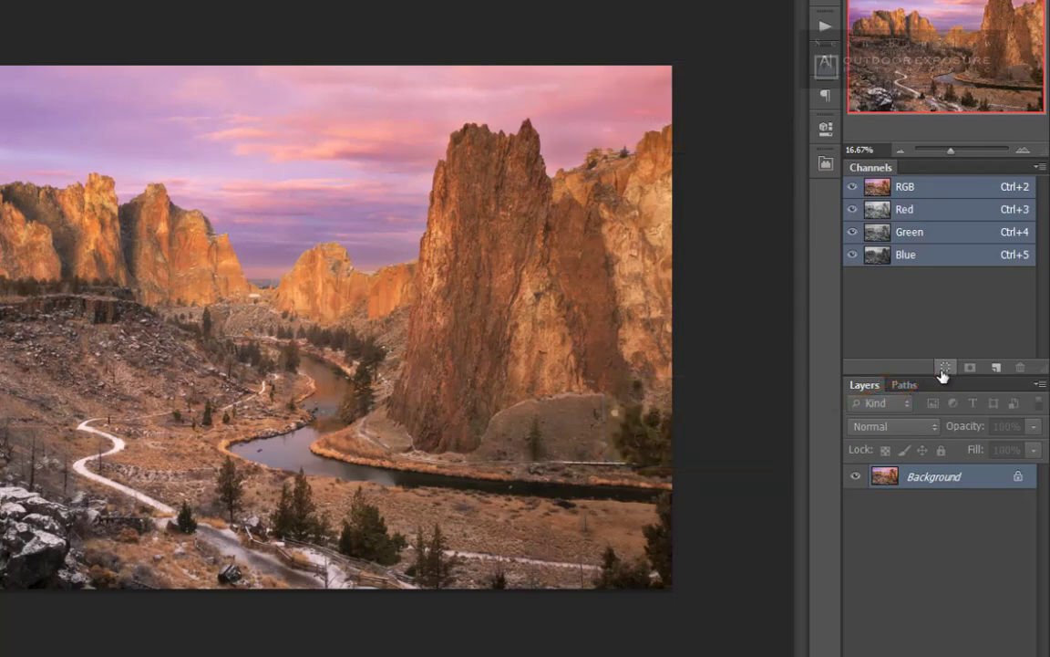
pyautogui.click(944, 370)
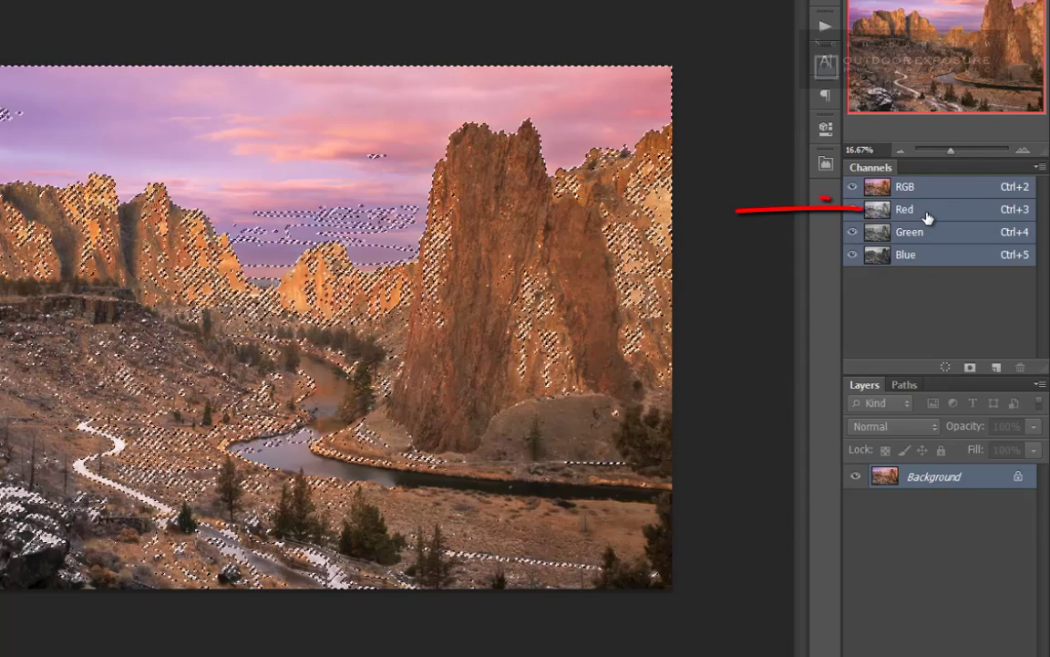
pyautogui.click(926, 213)
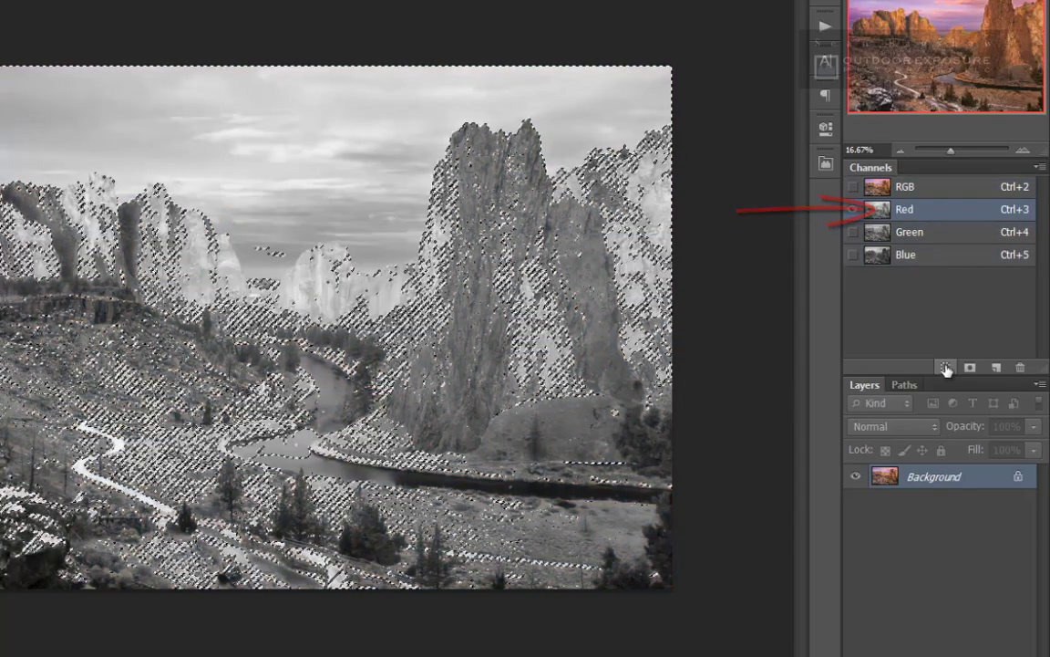
pyautogui.click(937, 233)
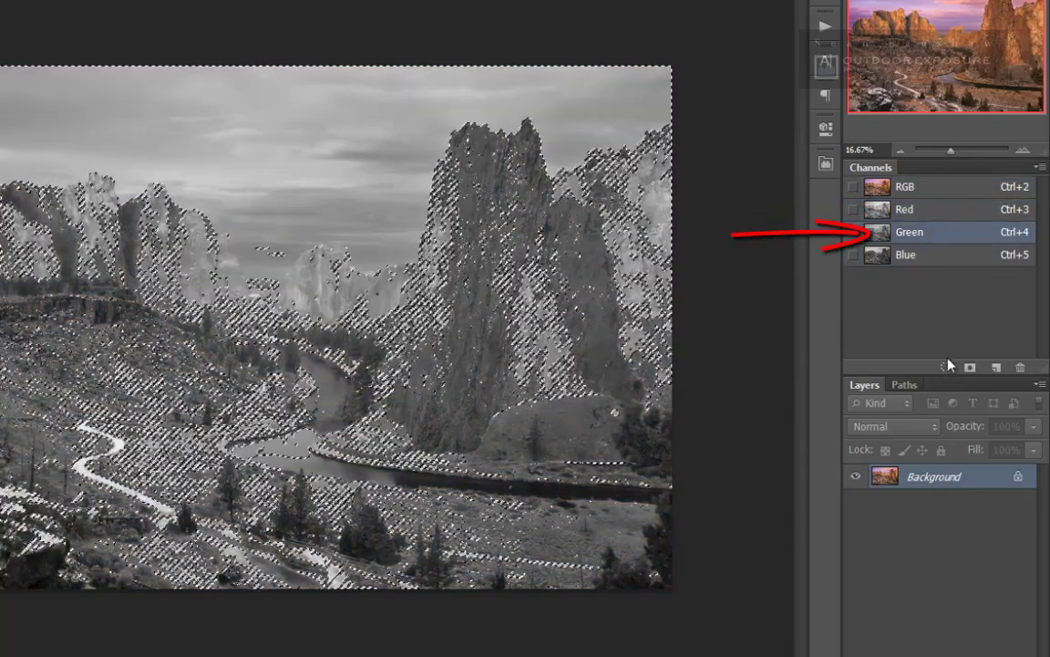
pyautogui.click(927, 257)
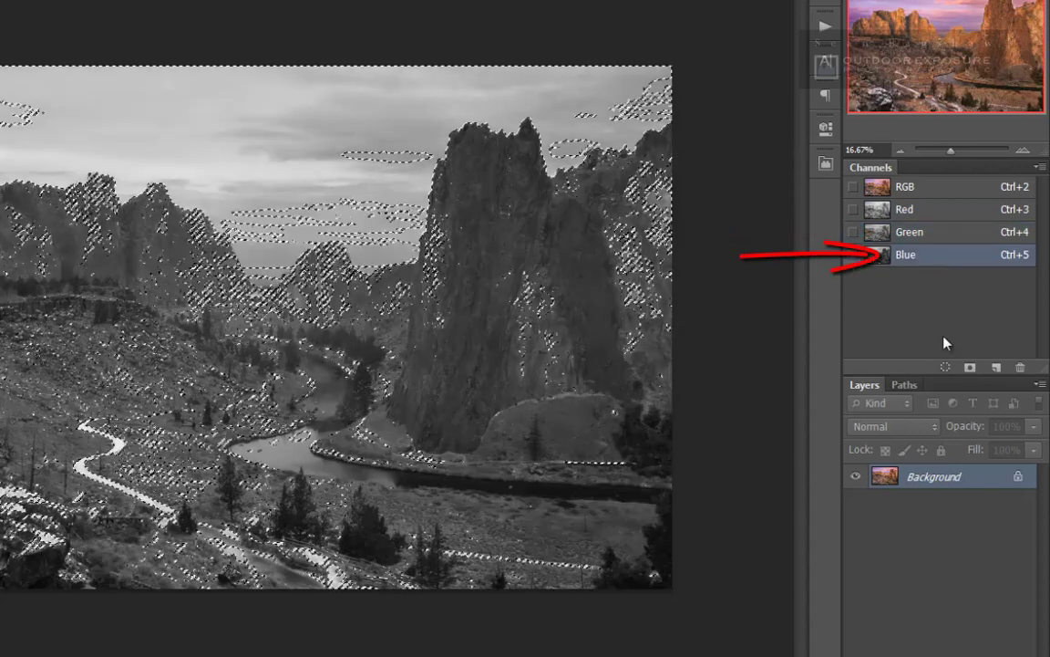
pyautogui.click(945, 369)
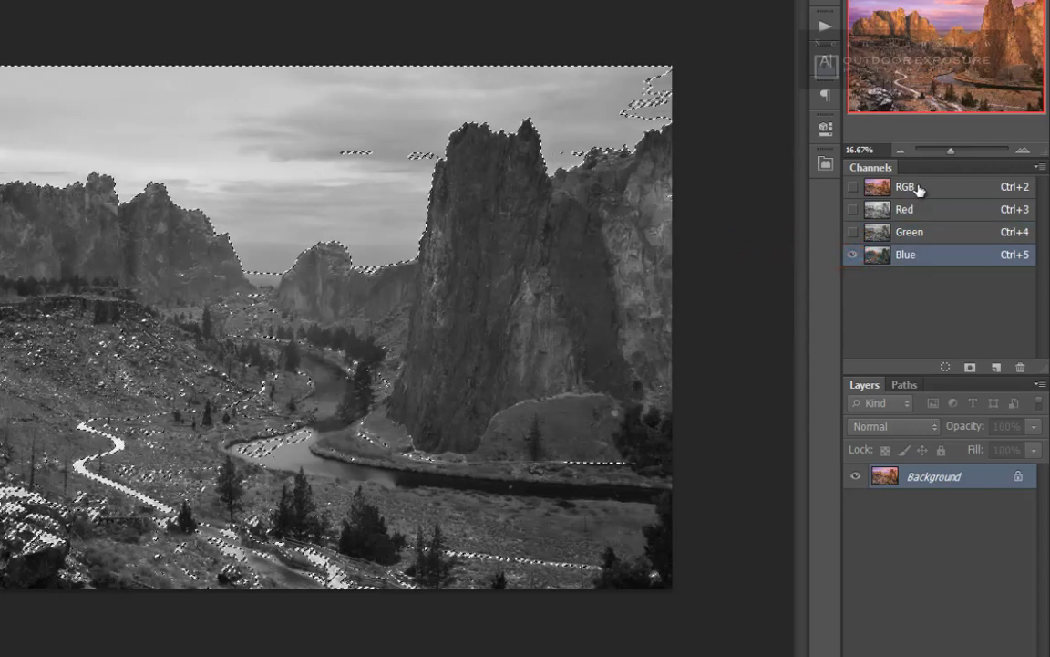
pyautogui.click(919, 188)
pyautogui.click(945, 368)
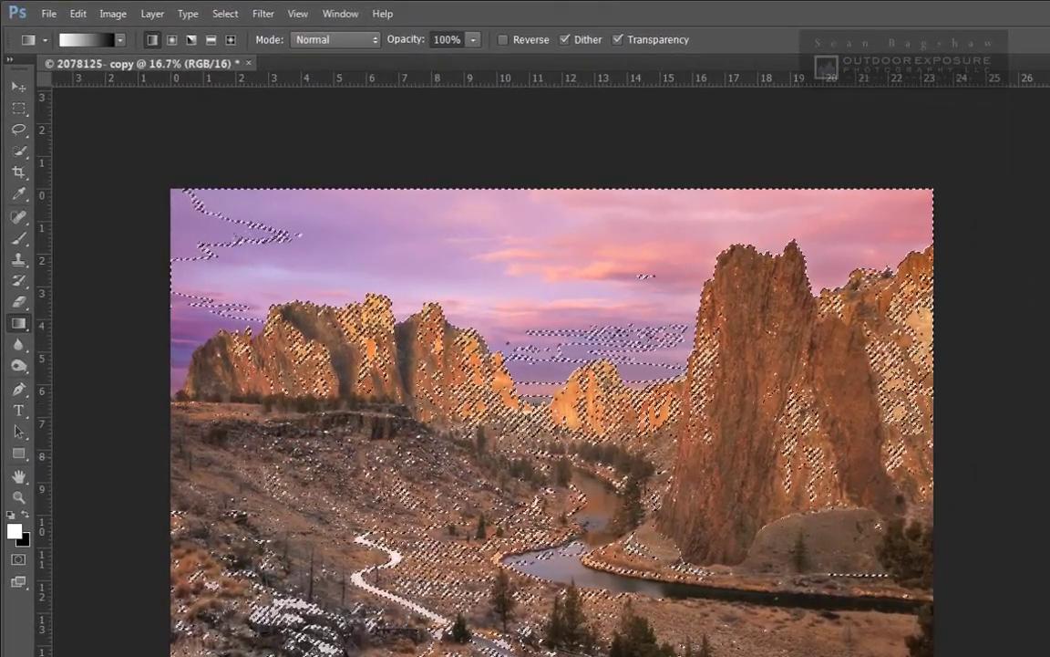
# Create a 1000 x 500 pixel, 72 ppi, 16-bit RGB document with white background and fill it with a horizontal white-to-black gradient
pyautogui.click(48, 13)
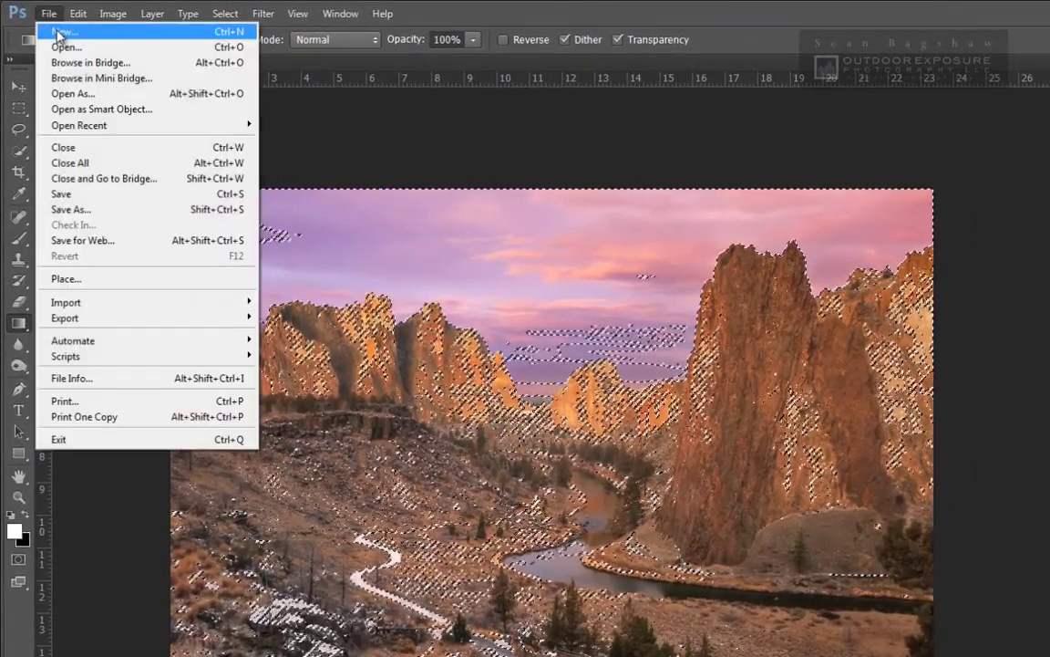
pyautogui.click(59, 33)
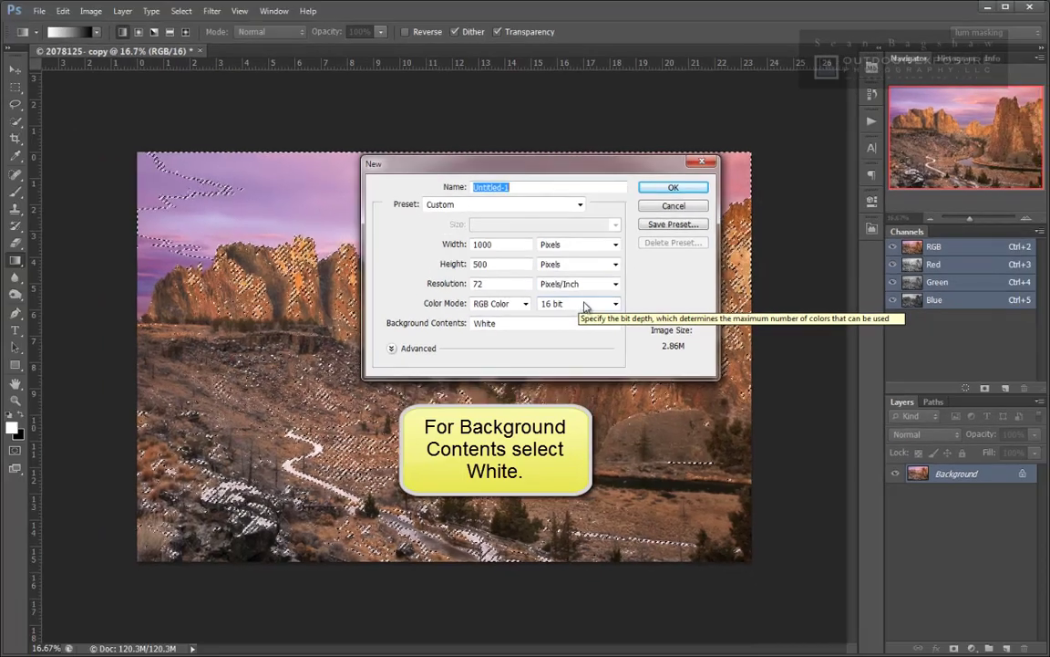
pyautogui.click(689, 188)
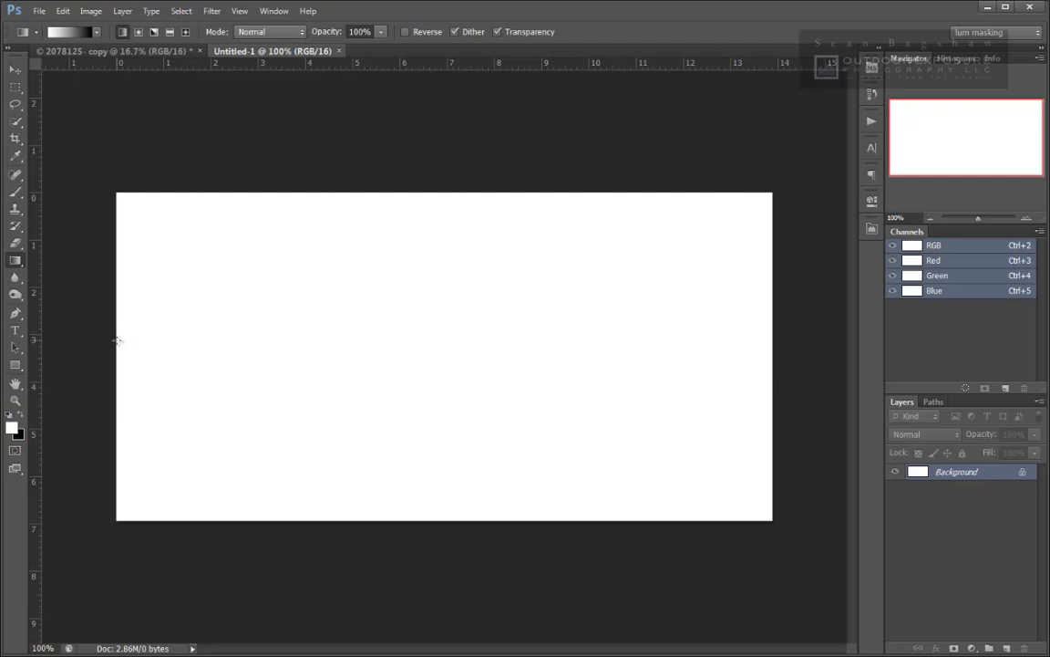
pyautogui.moveTo(115, 340); pyautogui.dragTo(774, 343)
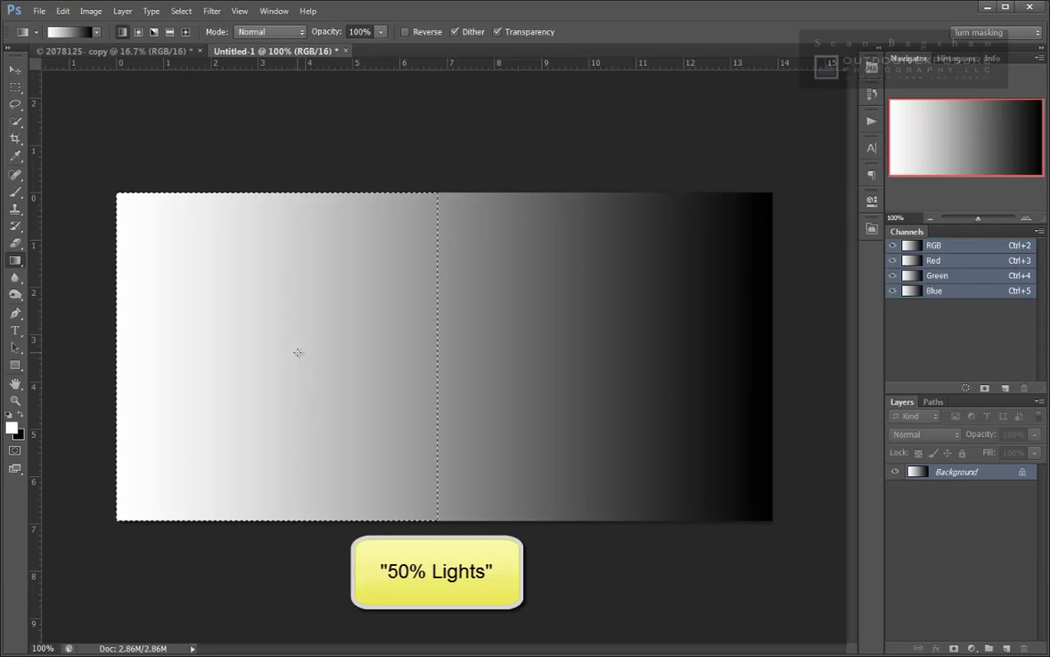
# In the canyon photo, replace the current selection with a Quick Selection of the sky and add a Curves adjustment layer masked to it
pyautogui.click(133, 52)
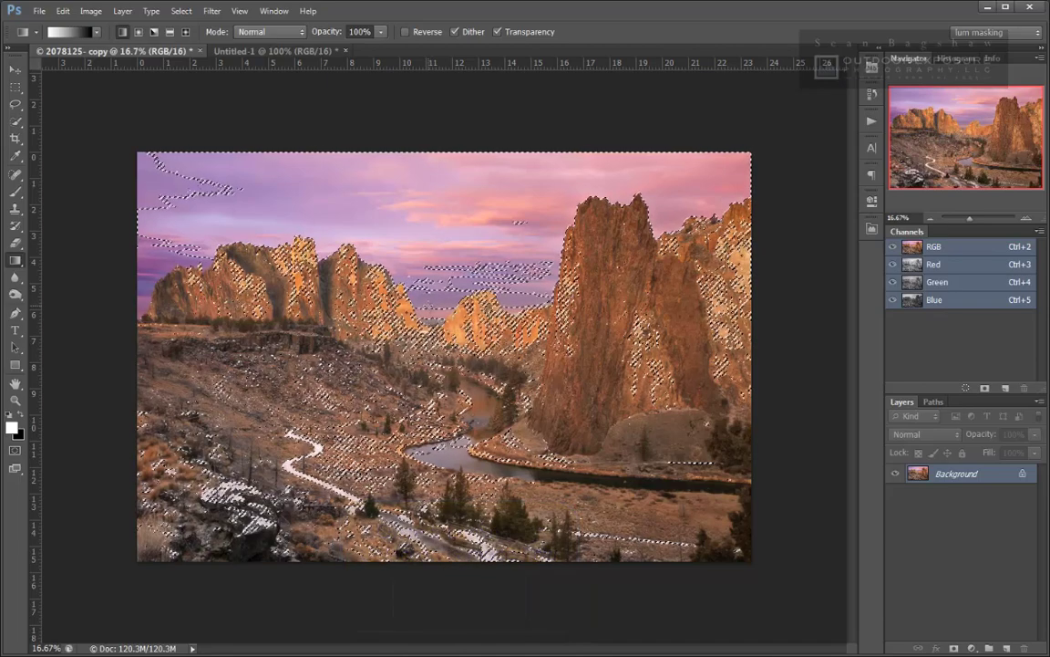
pyautogui.hotkey('ctrl', 'd')
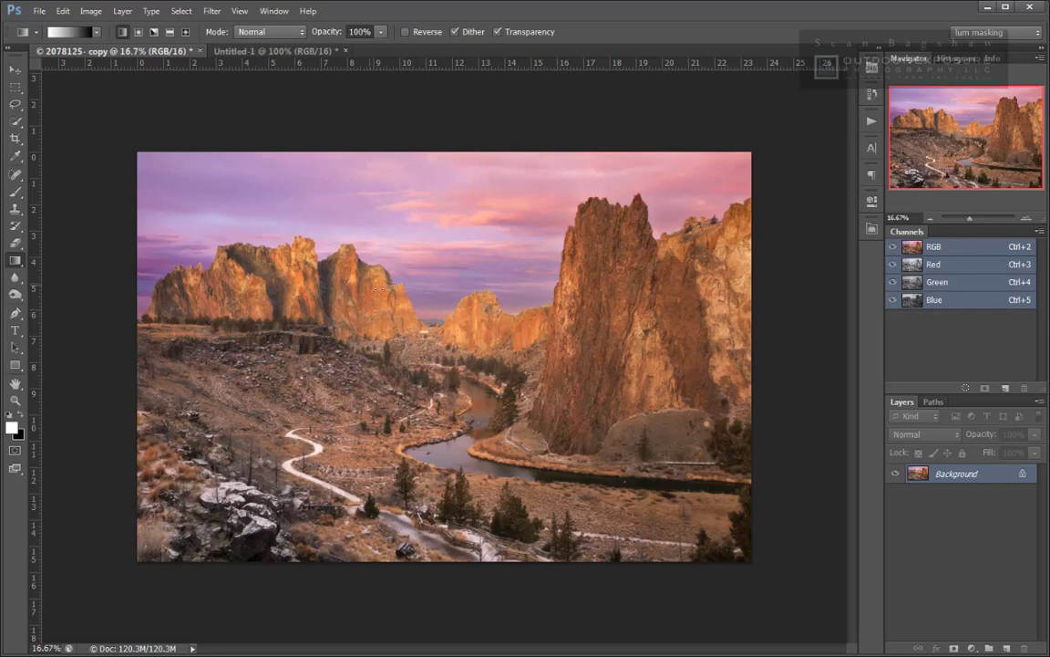
pyautogui.click(15, 121)
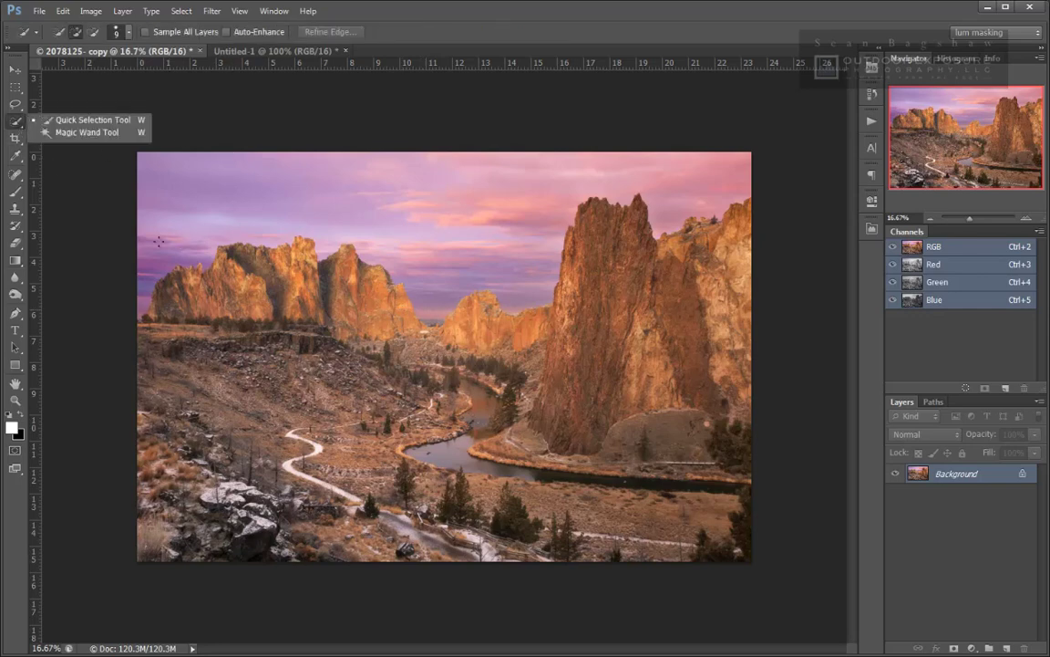
pyautogui.moveTo(146, 273)
pyautogui.mouseDown()
pyautogui.moveTo(132, 252)
pyautogui.moveTo(164, 200)
pyautogui.moveTo(288, 172)
pyautogui.moveTo(405, 178)
pyautogui.moveTo(443, 189)
pyautogui.moveTo(444, 211)
pyautogui.mouseUp()
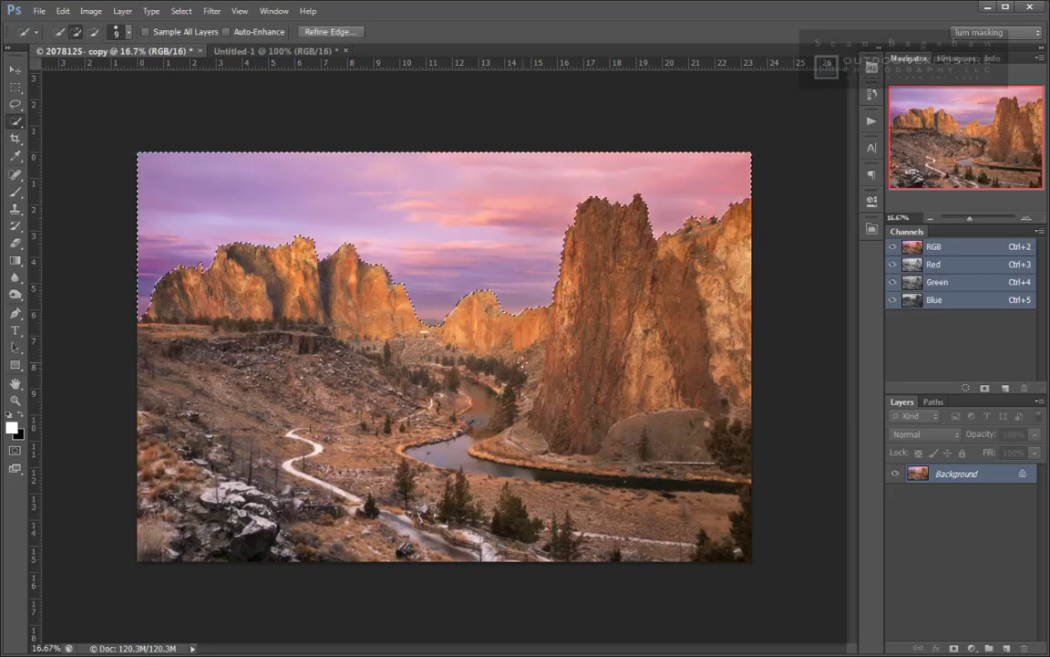
pyautogui.click(972, 647)
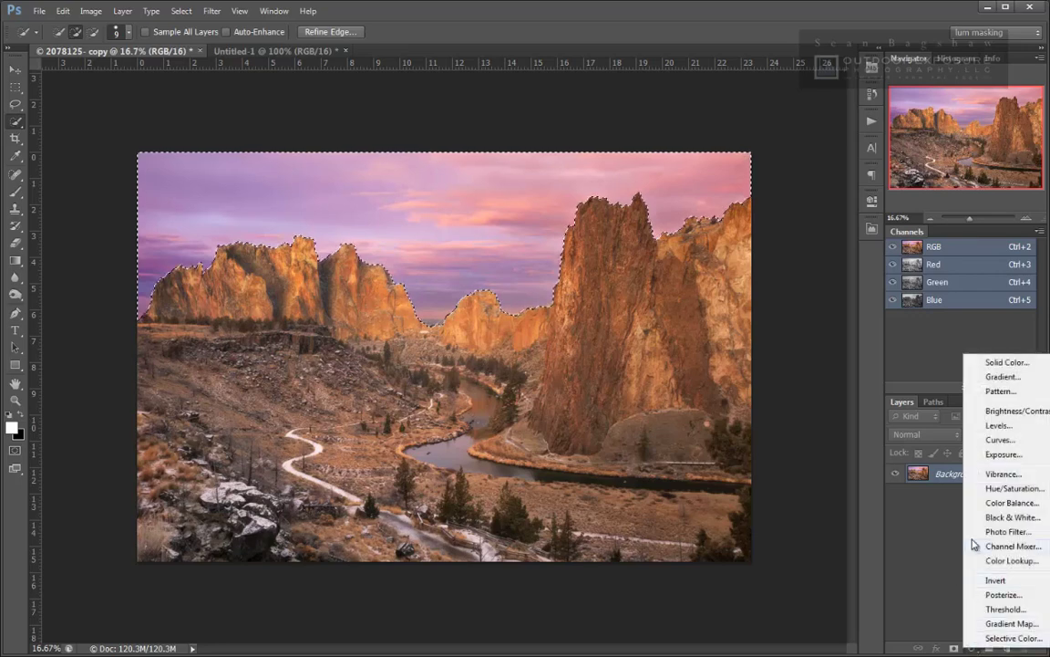
pyautogui.click(991, 443)
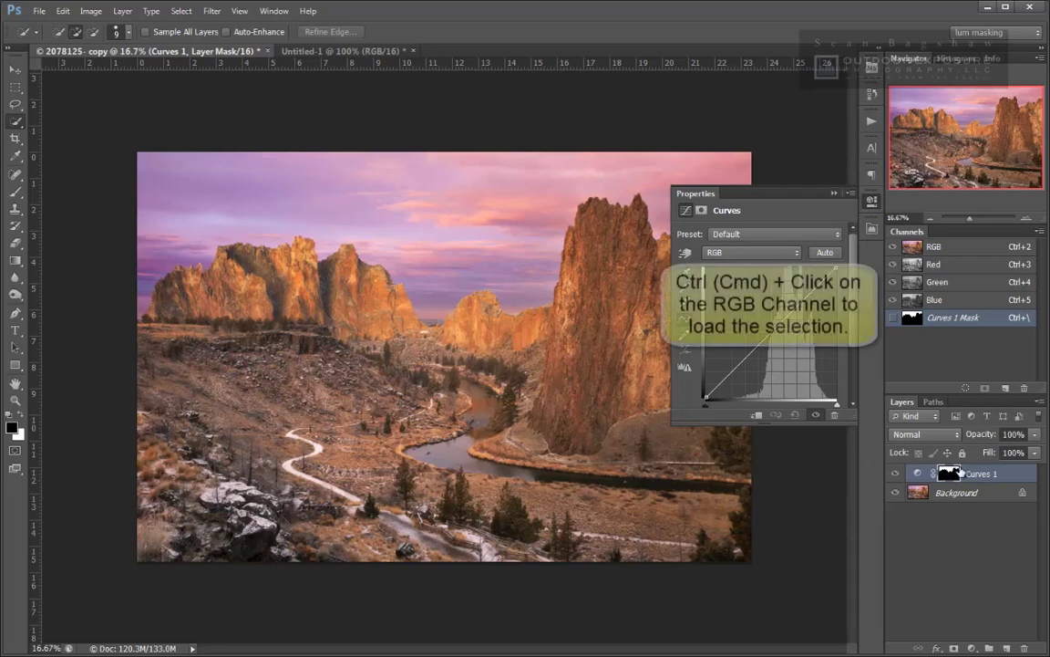
# Load the RGB channel as a selection and add a second Curves adjustment layer that uses it as its mask
pyautogui.keyDown('ctrl'); pyautogui.click(921, 253); pyautogui.keyUp('ctrl')
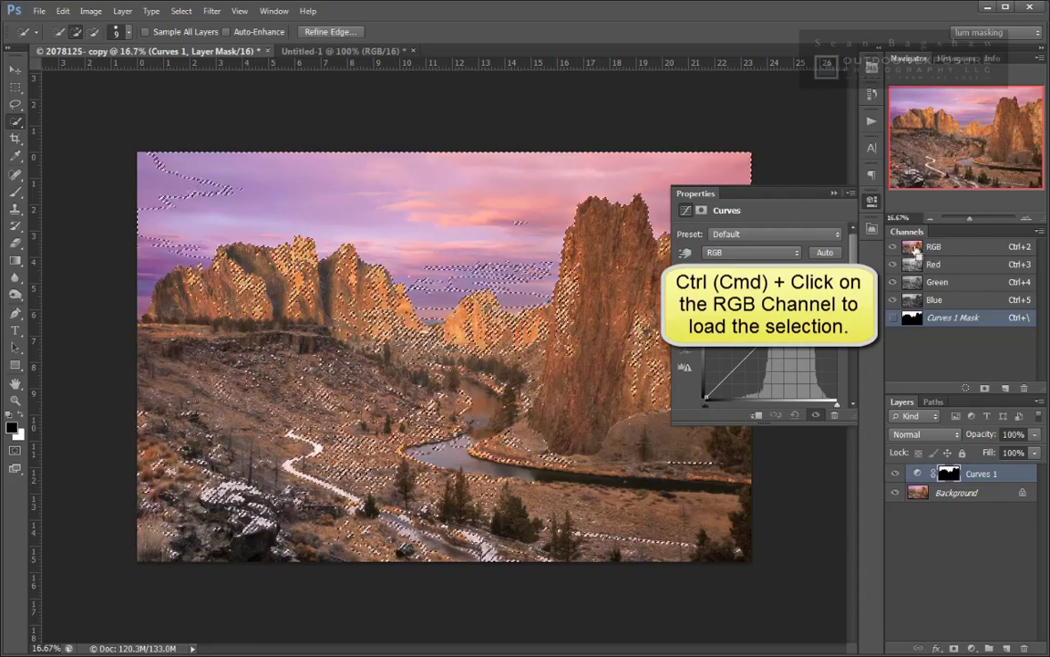
pyautogui.click(871, 202)
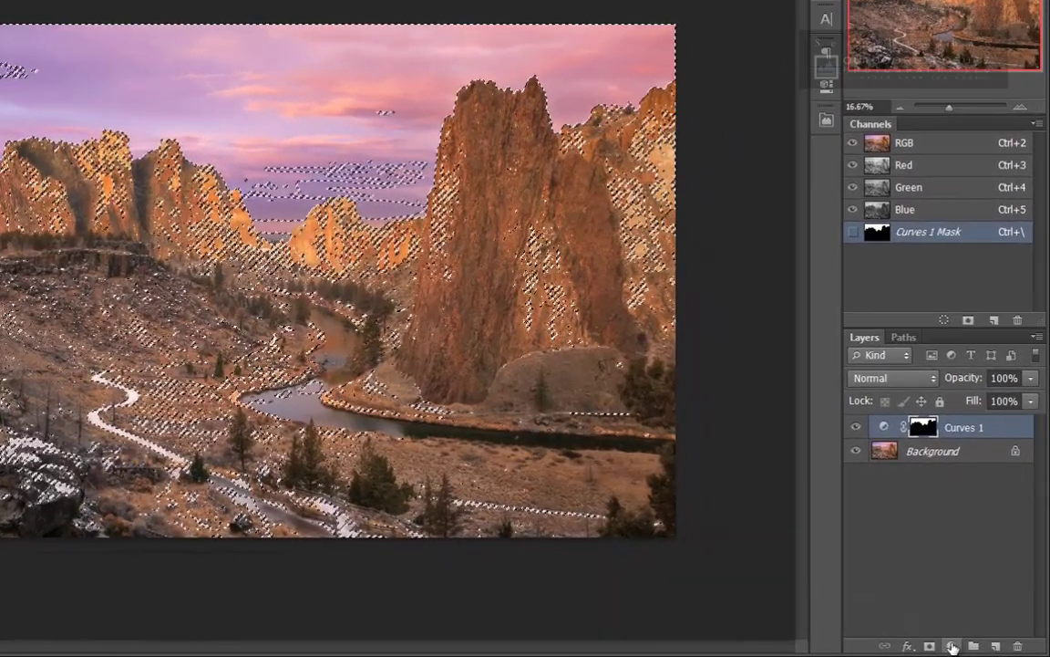
pyautogui.click(953, 646)
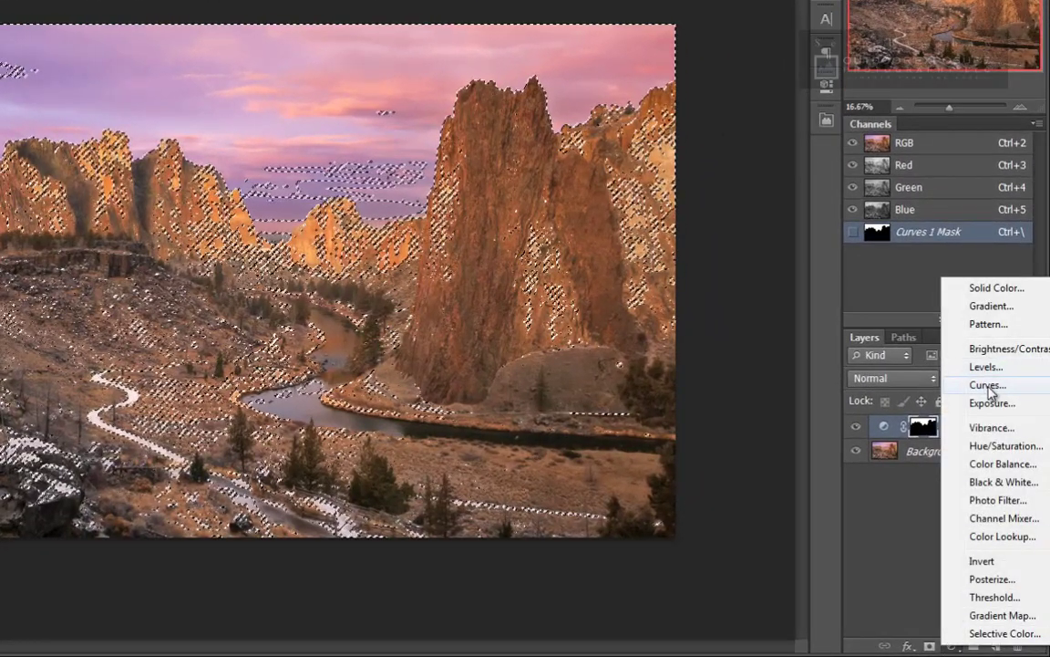
pyautogui.click(988, 385)
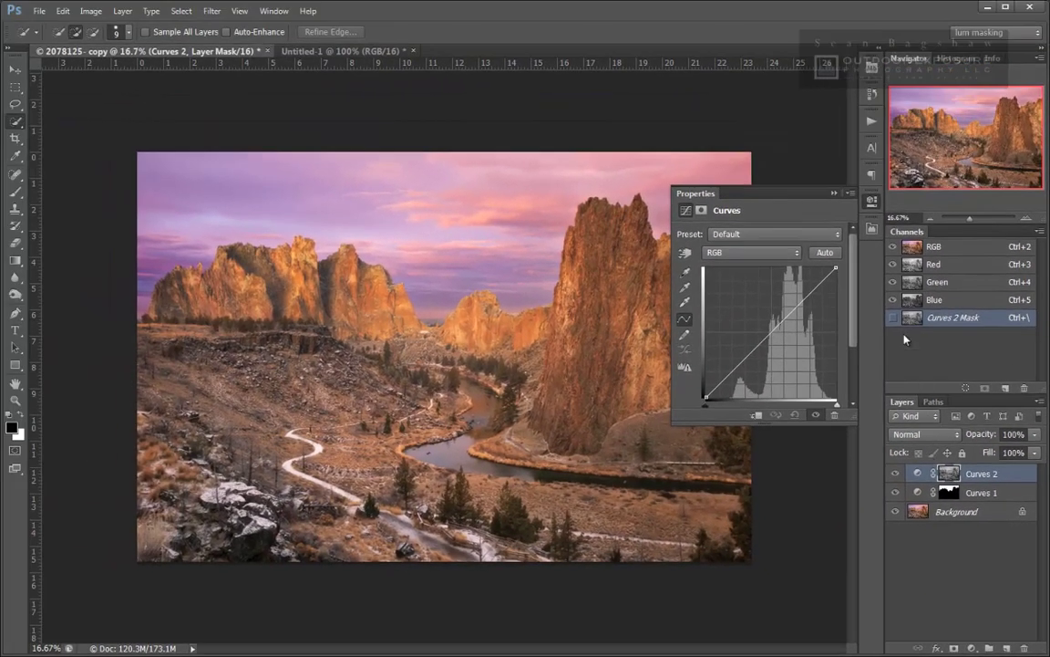
pyautogui.click(872, 202)
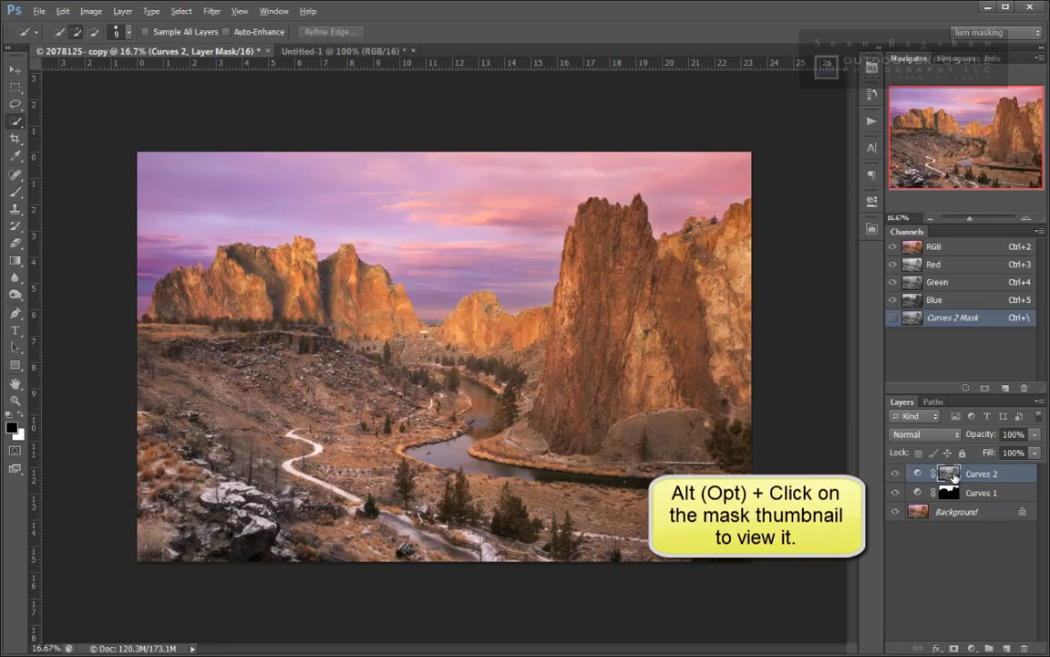
# View the Curves 1 and Curves 2 masks on the canvas, return to the image, and load the RGB channel as a selection
pyautogui.keyDown('alt'); pyautogui.click(949, 493); pyautogui.keyUp('alt')
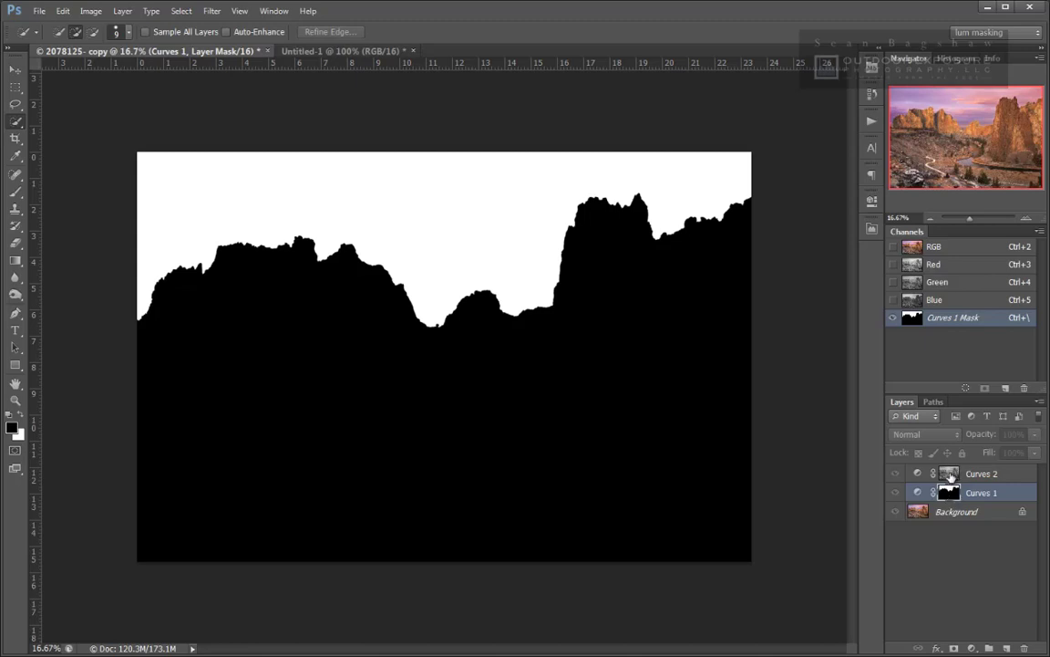
pyautogui.keyDown('alt'); pyautogui.click(950, 474); pyautogui.keyUp('alt')
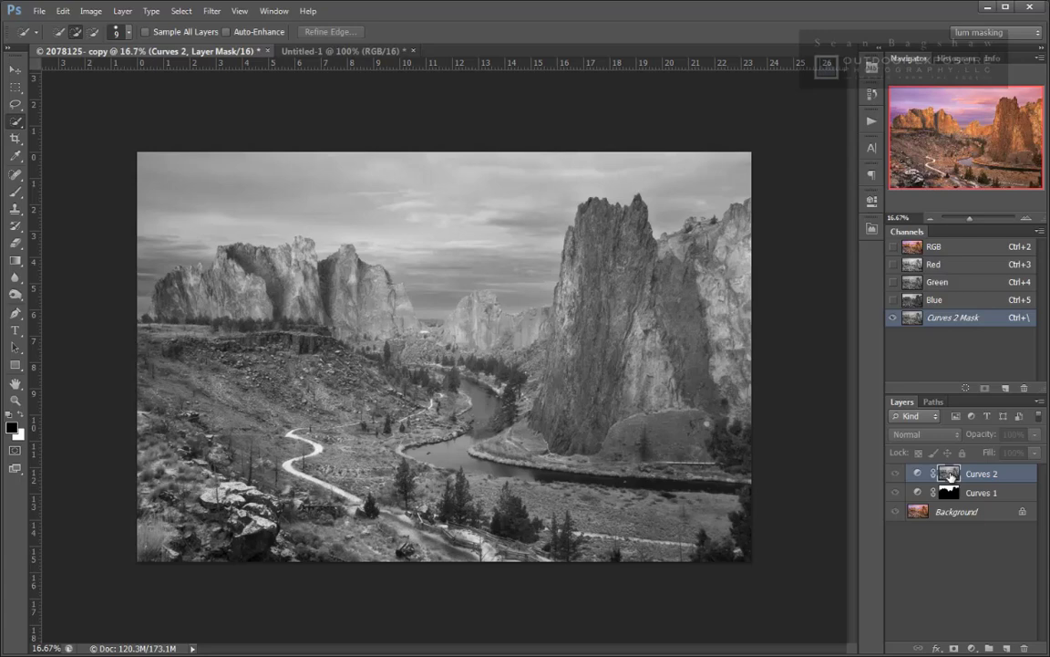
pyautogui.click(918, 473)
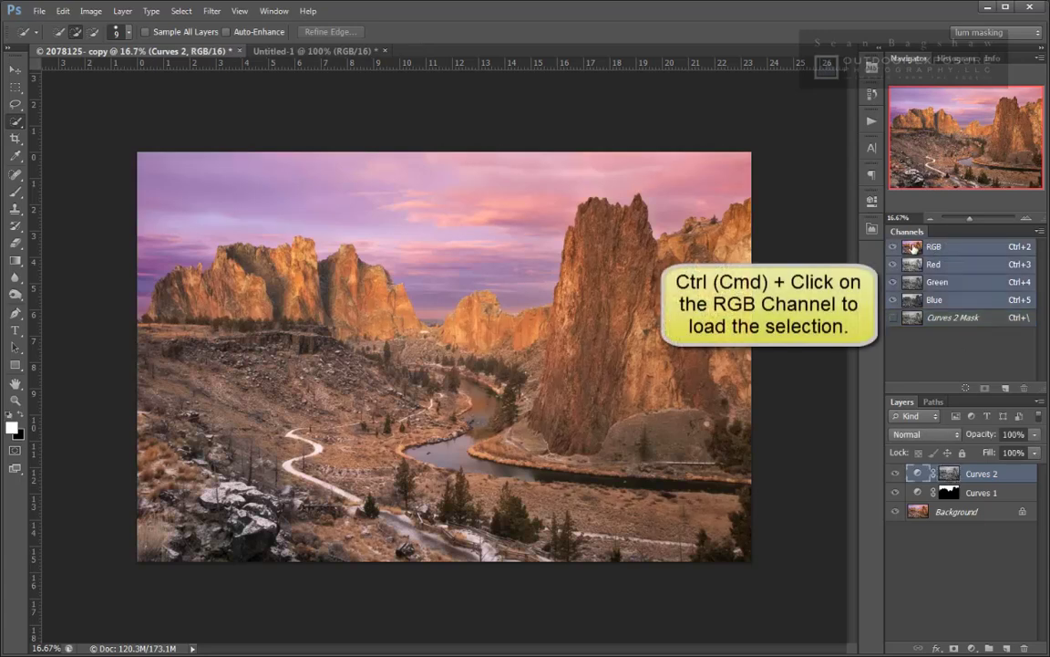
pyautogui.keyDown('ctrl'); pyautogui.click(913, 247); pyautogui.keyUp('ctrl')
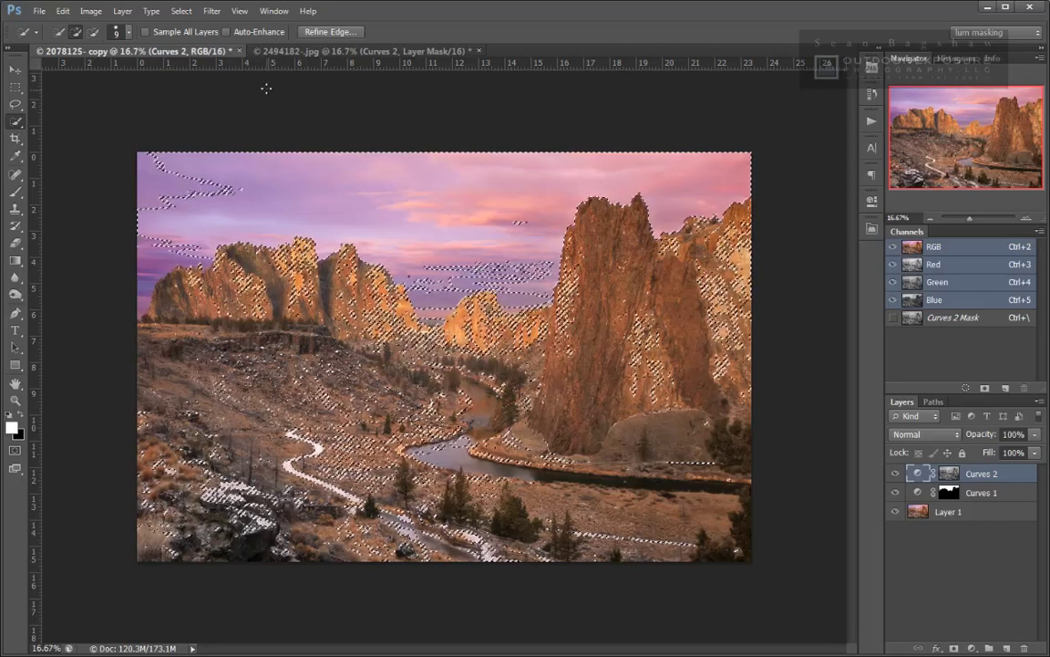
# Switch to the 2494182-.jpg mountain photo, view the Curves 2 layer mask on the canvas, and return to the image
pyautogui.click(308, 55)
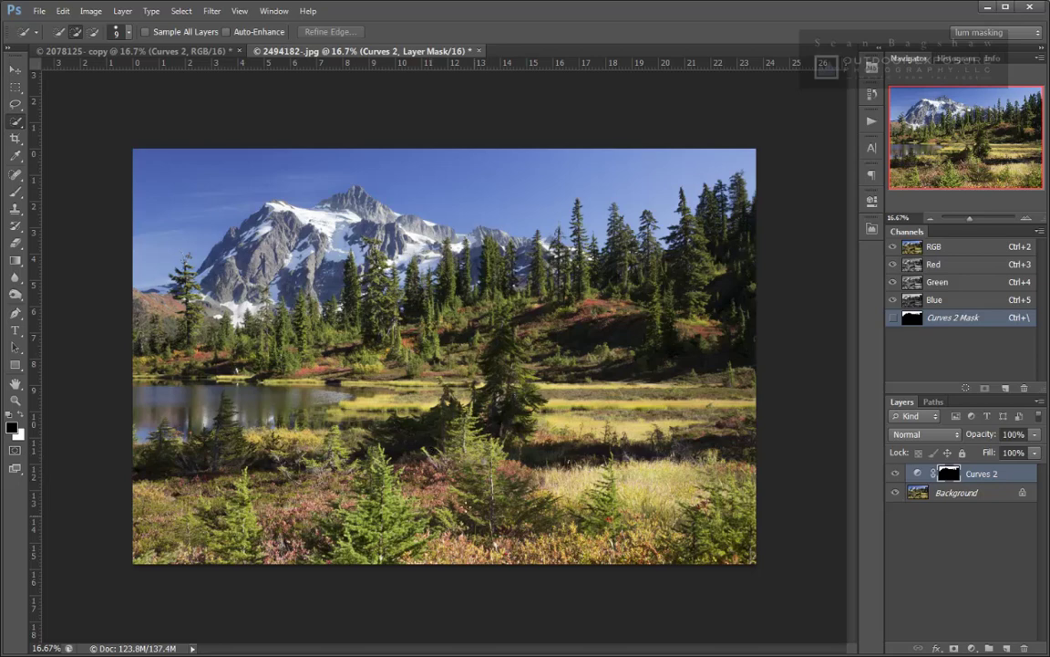
pyautogui.keyDown('alt'); pyautogui.click(953, 475); pyautogui.keyUp('alt')
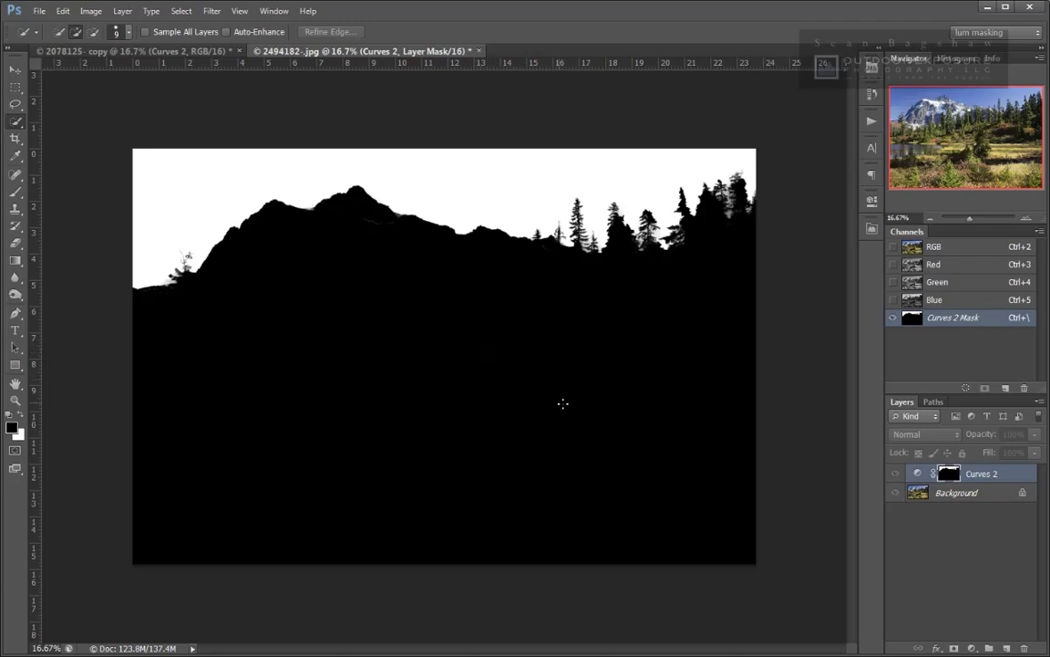
pyautogui.keyDown('alt'); pyautogui.click(950, 474); pyautogui.keyUp('alt')
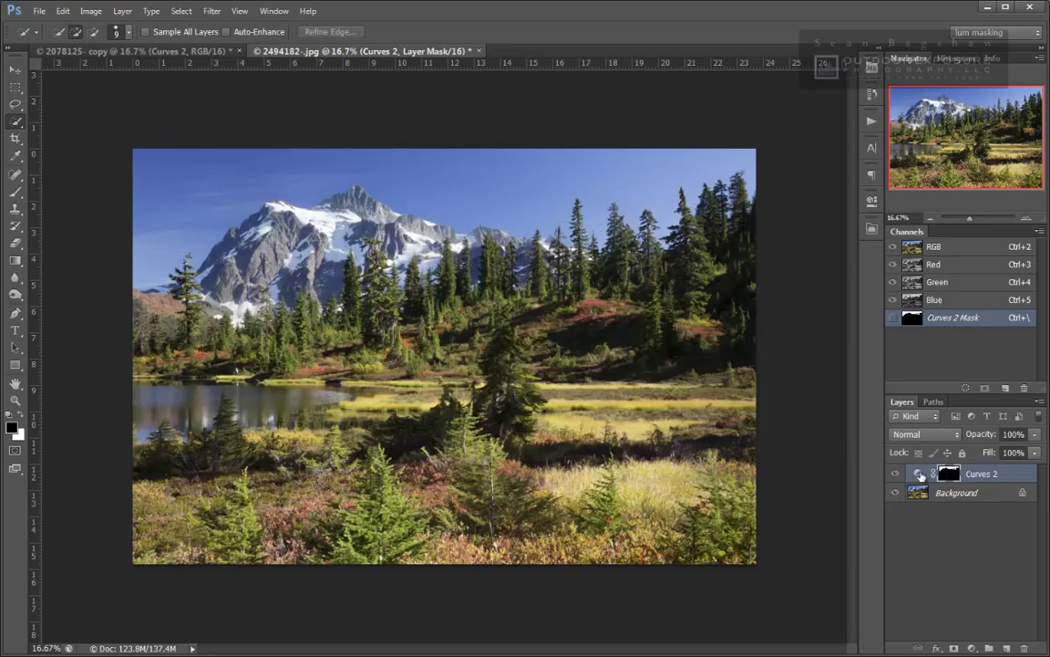
# Try darkening the sky by lowering the midpoint of the Curves 2 adjustment, and reset the curve to its default
pyautogui.doubleClick(917, 473)
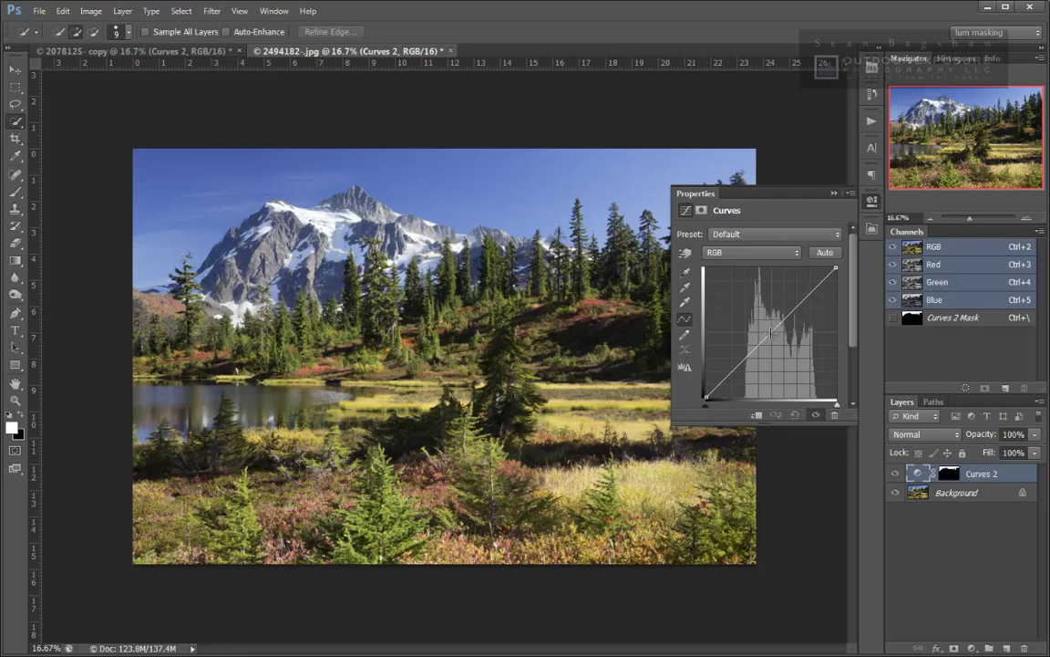
pyautogui.moveTo(771, 333)
pyautogui.mouseDown()
pyautogui.moveTo(776, 360)
pyautogui.moveTo(771, 315)
pyautogui.moveTo(783, 354)
pyautogui.mouseUp()
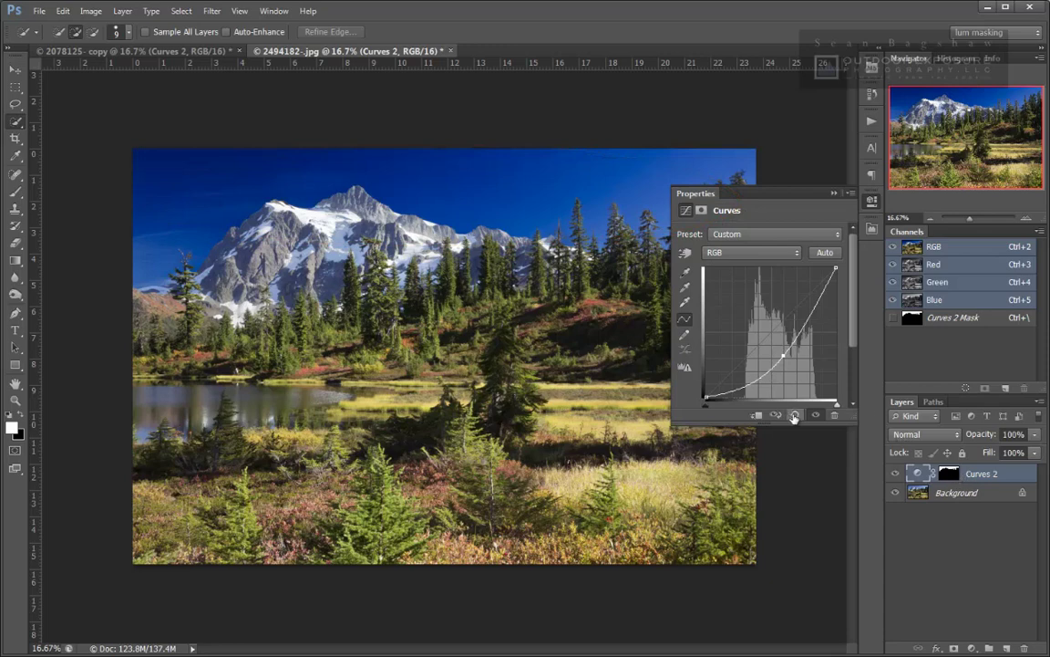
pyautogui.click(794, 415)
pyautogui.click(873, 202)
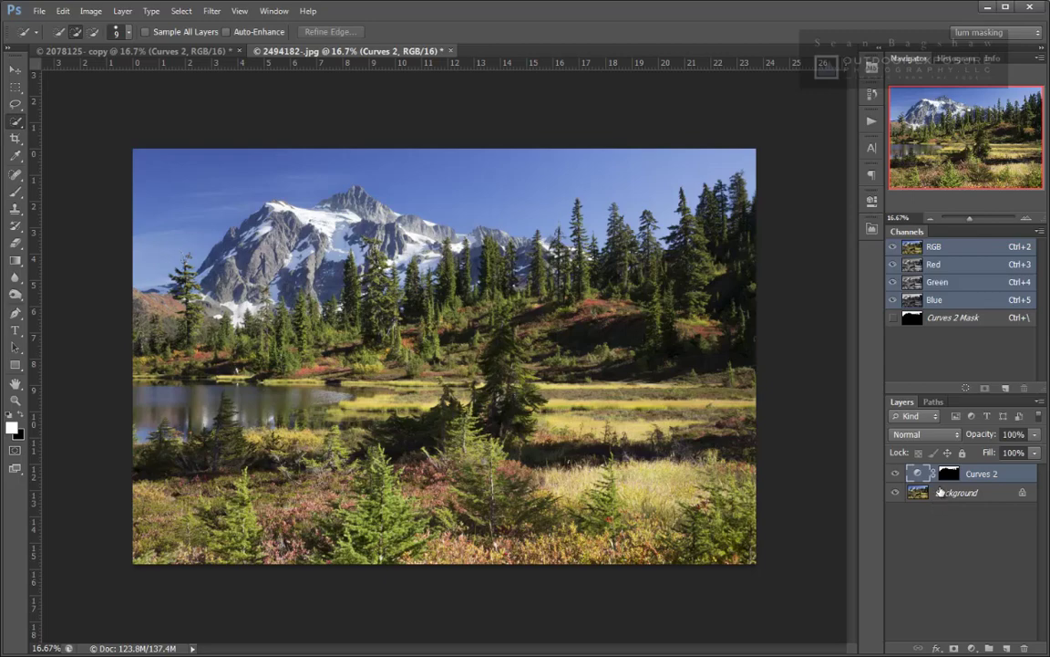
# Load the RGB channel as a selection to mask a new Curves adjustment layer, and view the resulting layer mask on the canvas
pyautogui.keyDown('ctrl'); pyautogui.click(934, 248); pyautogui.keyUp('ctrl')
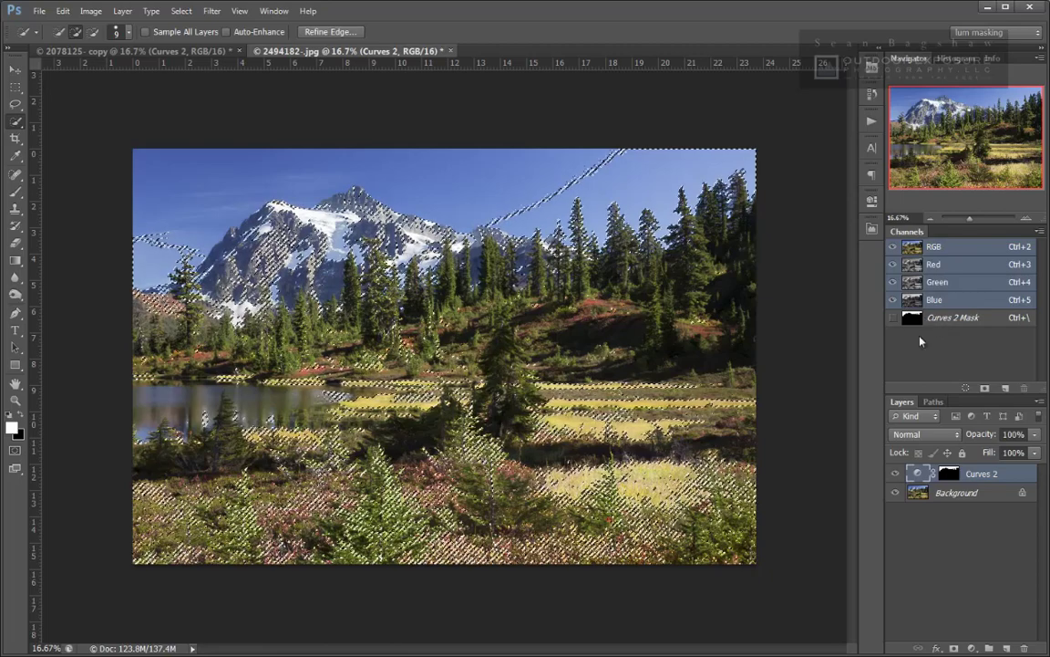
pyautogui.click(972, 648)
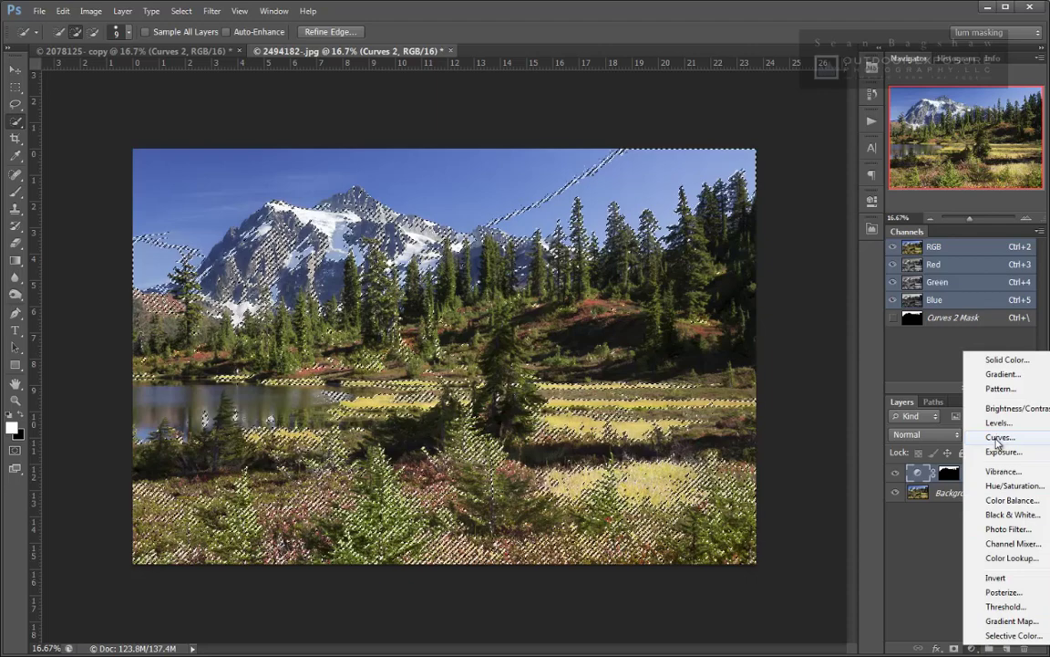
pyautogui.click(997, 442)
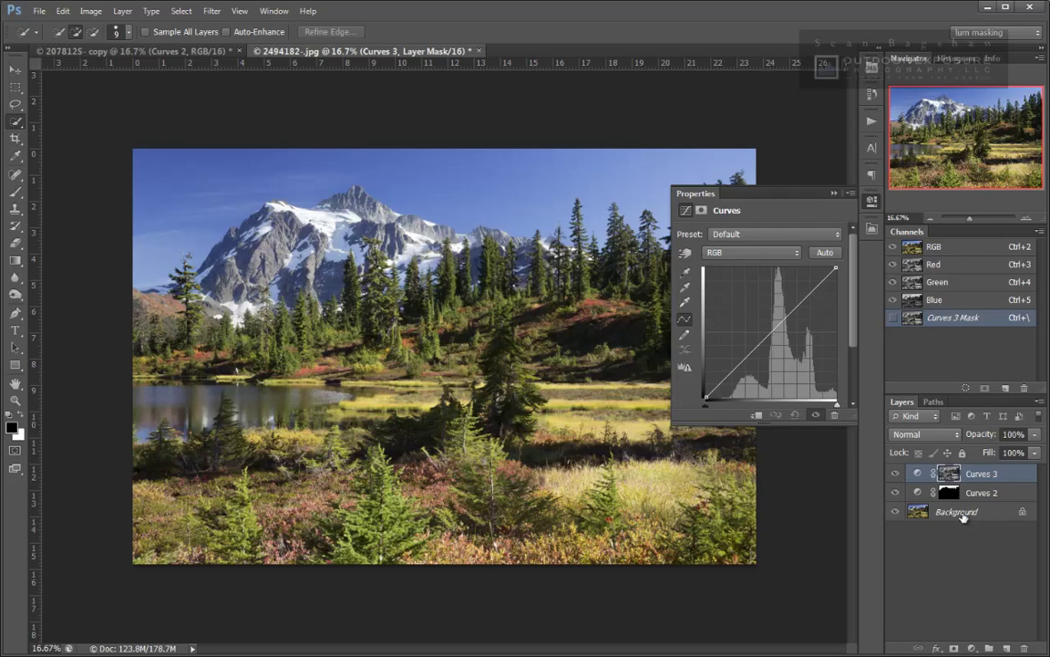
pyautogui.keyDown('alt'); pyautogui.click(949, 473); pyautogui.keyUp('alt')
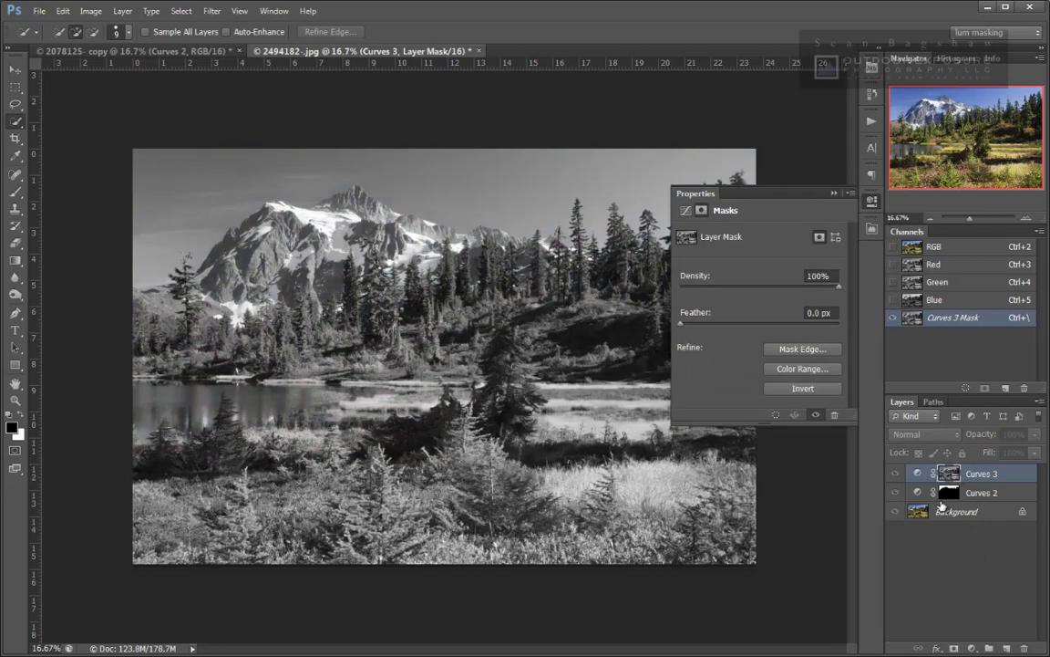
pyautogui.click(834, 192)
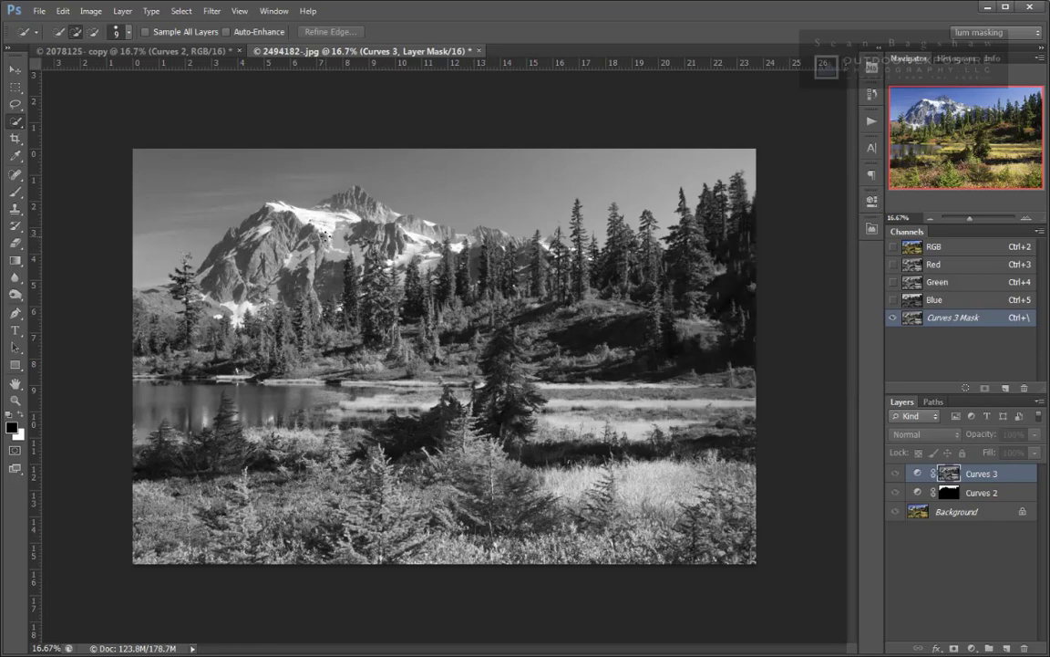
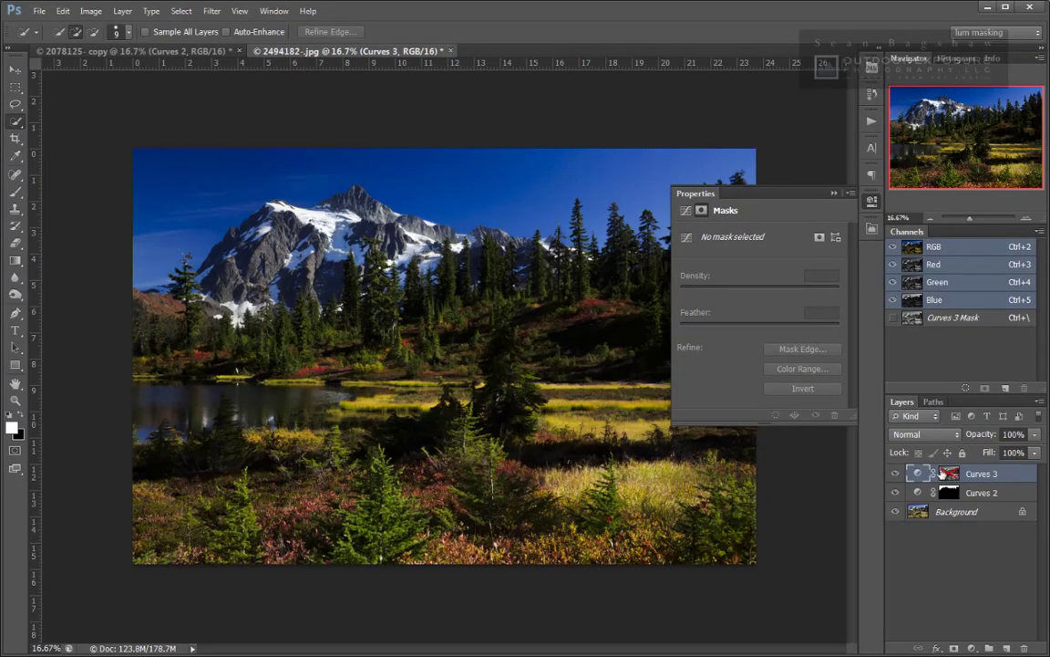
# Show the Curves 3 curve settings, select the curve's midpoint, and re-enable the disabled layer mask
pyautogui.click(917, 473)
pyautogui.click(780, 346)
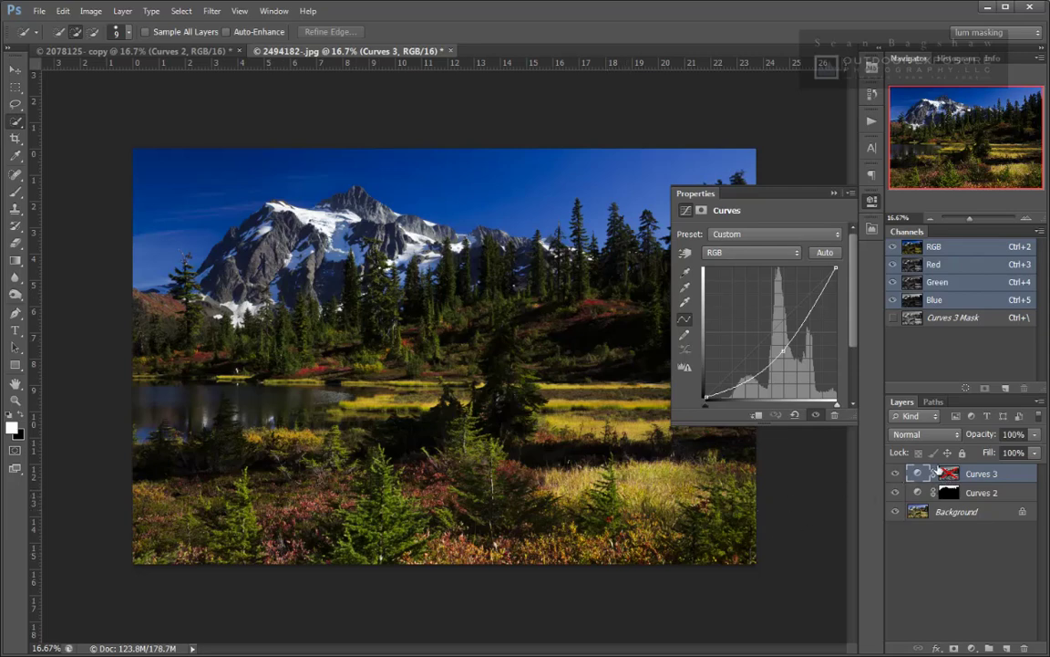
pyautogui.keyDown('shift'); pyautogui.click(949, 473); pyautogui.keyUp('shift')
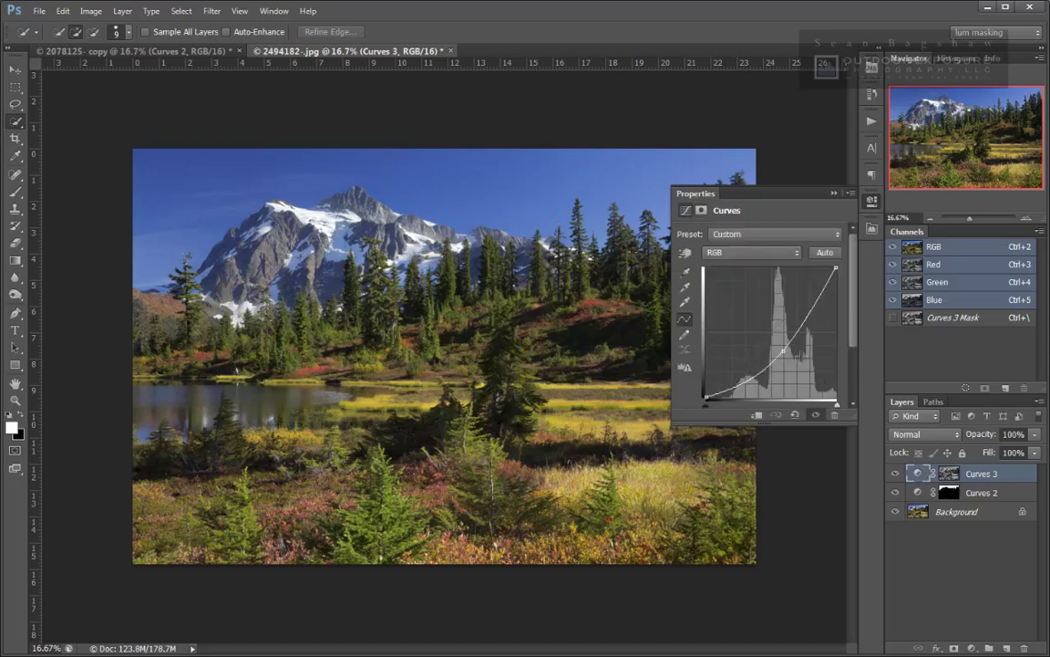
# Shape the Curves 3 curve into a moderate S by lowering the shadow point and raising a highlight point
pyautogui.moveTo(783, 350); pyautogui.dragTo(758, 375)
pyautogui.moveTo(802, 318); pyautogui.dragTo(798, 301)
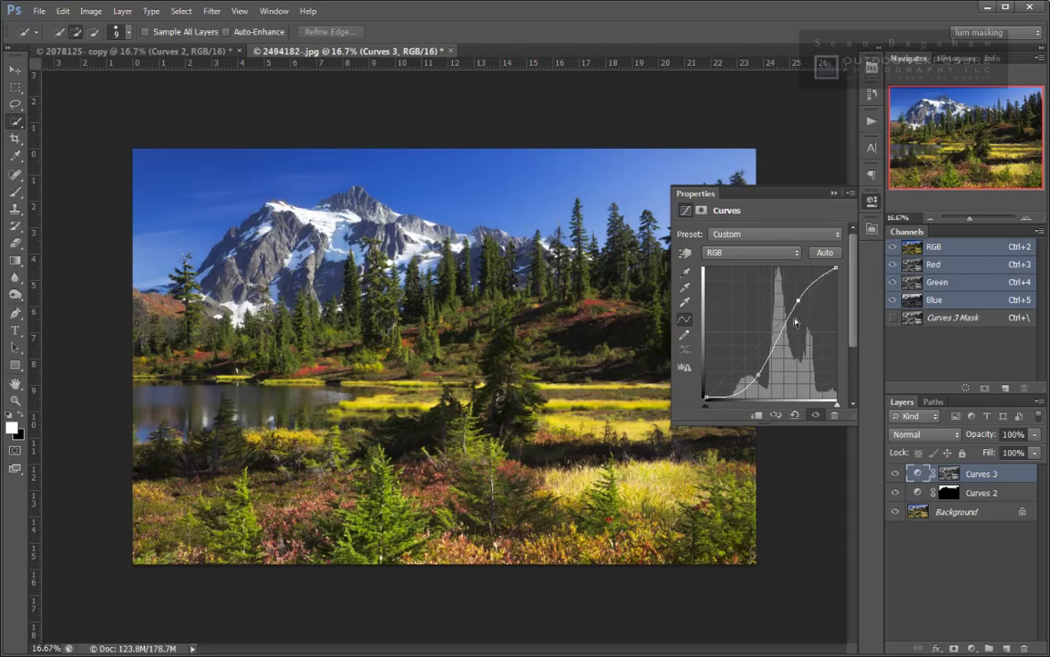
pyautogui.moveTo(759, 374); pyautogui.dragTo(754, 369)
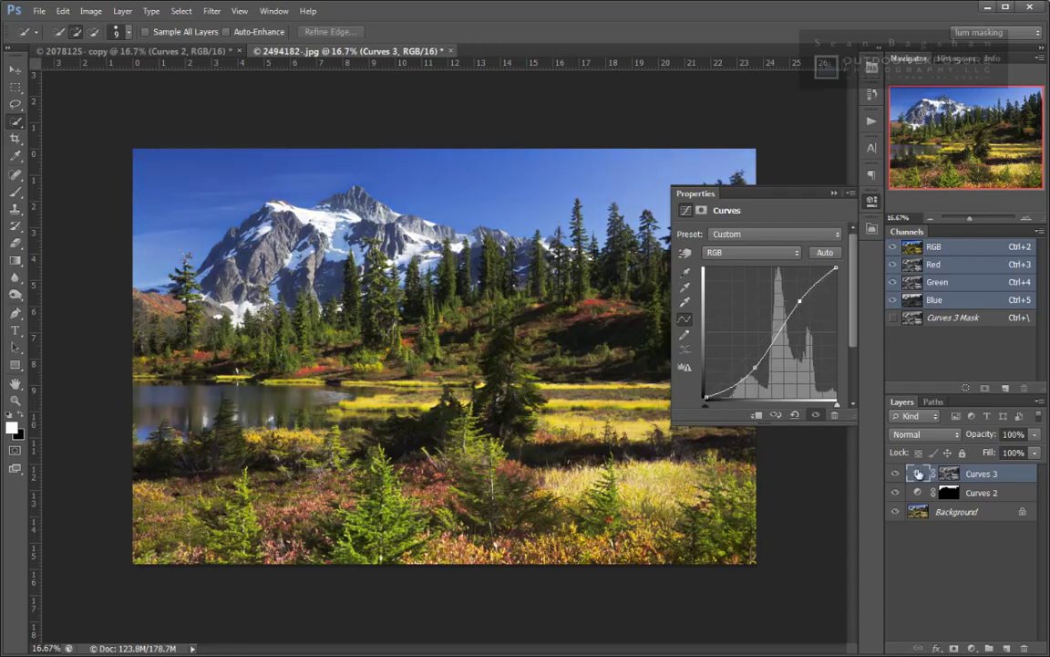
# Compare the image with and without the Curves 3 adjustment, and leave that layer hidden
pyautogui.click(814, 416)
pyautogui.click(895, 474)
pyautogui.click(896, 474)
pyautogui.click(895, 474)
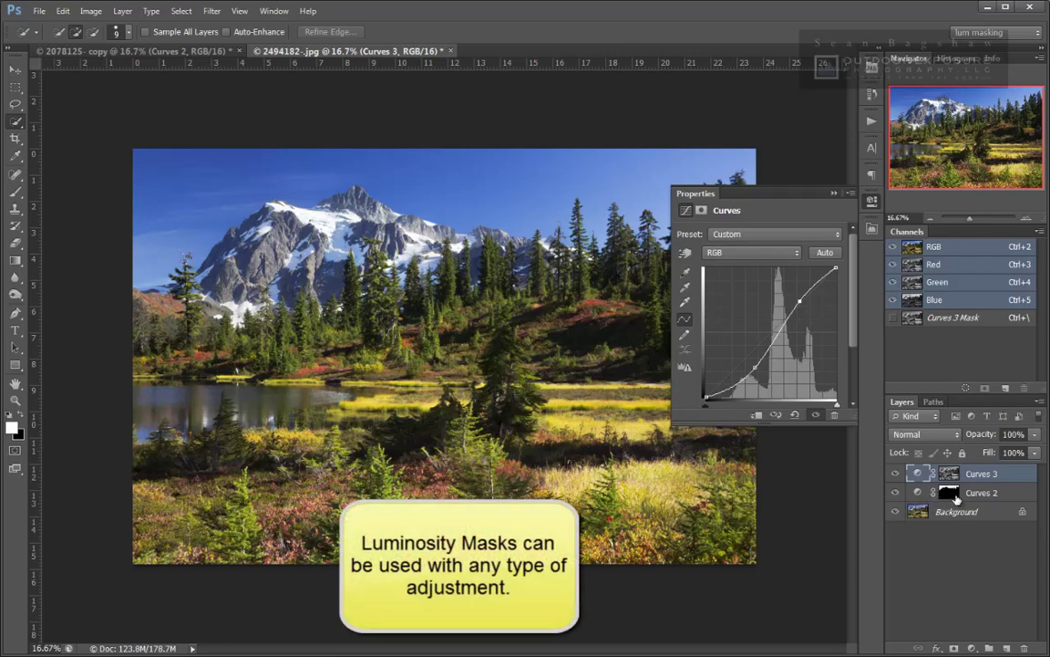
pyautogui.click(895, 473)
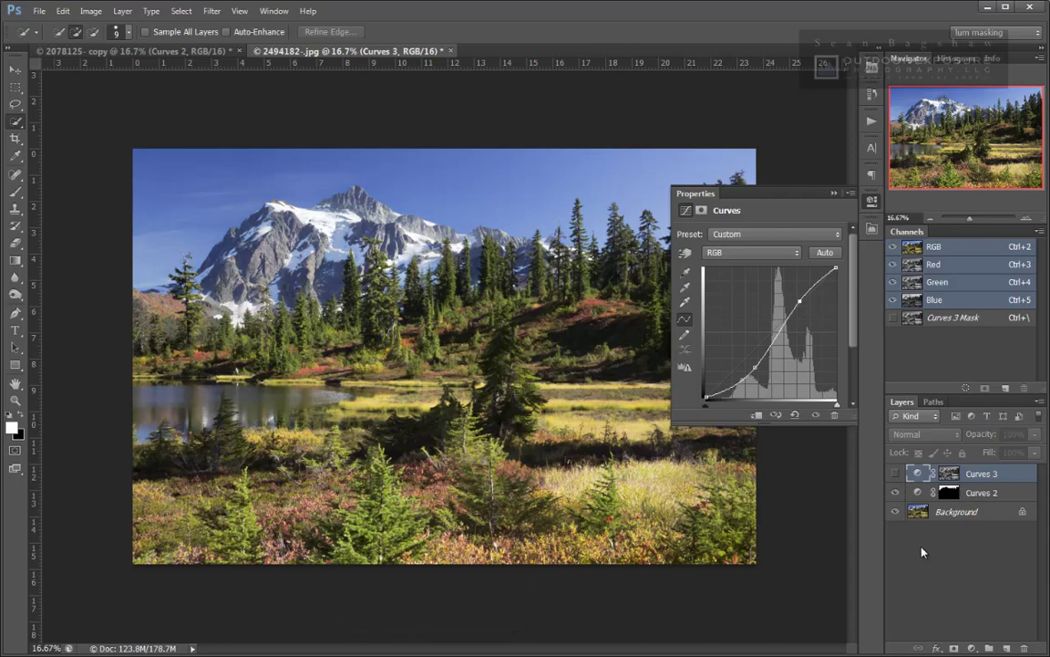
pyautogui.click(784, 186)
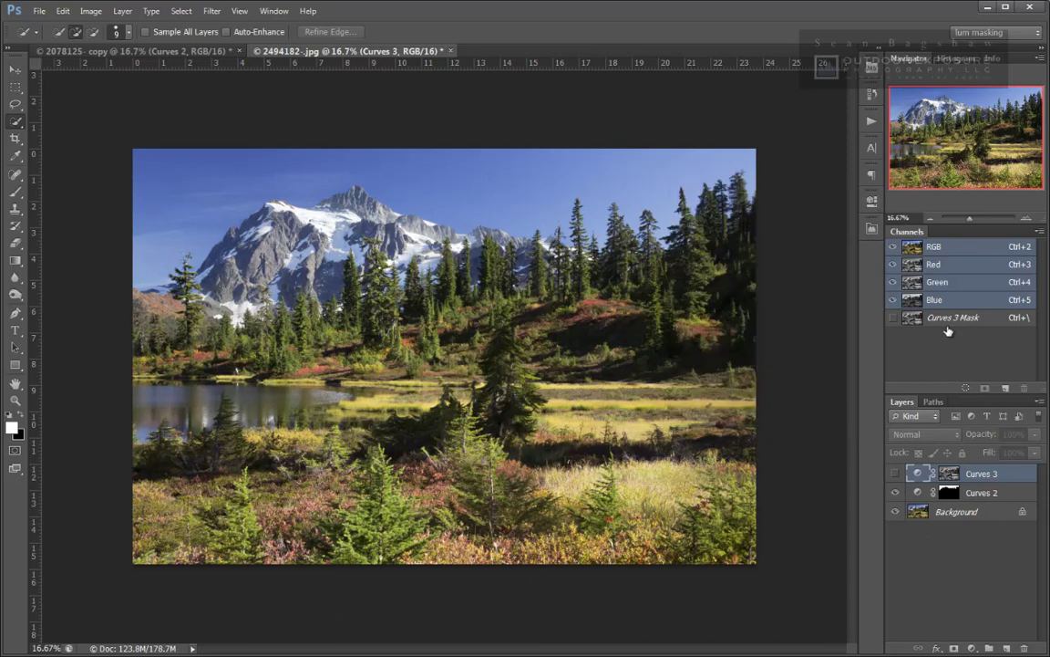
# Load a luminosity selection from the channels to mask a new Hue/Saturation adjustment layer, and check its mask on the canvas
pyautogui.press('alt')
pyautogui.keyDown('ctrl'); pyautogui.click(924, 317); pyautogui.keyUp('ctrl')
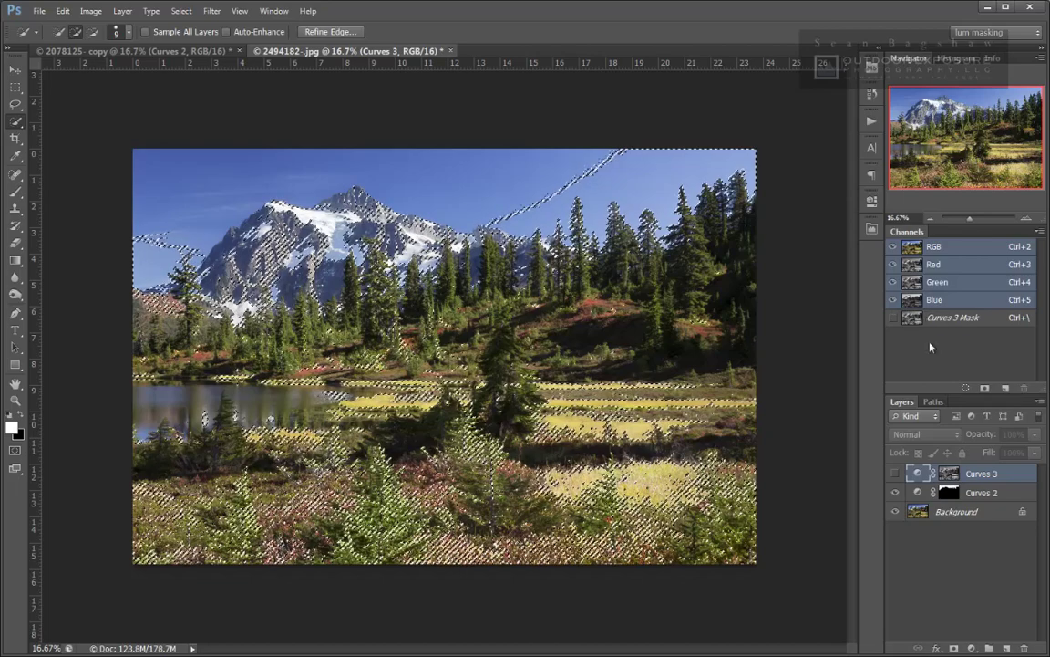
pyautogui.click(971, 648)
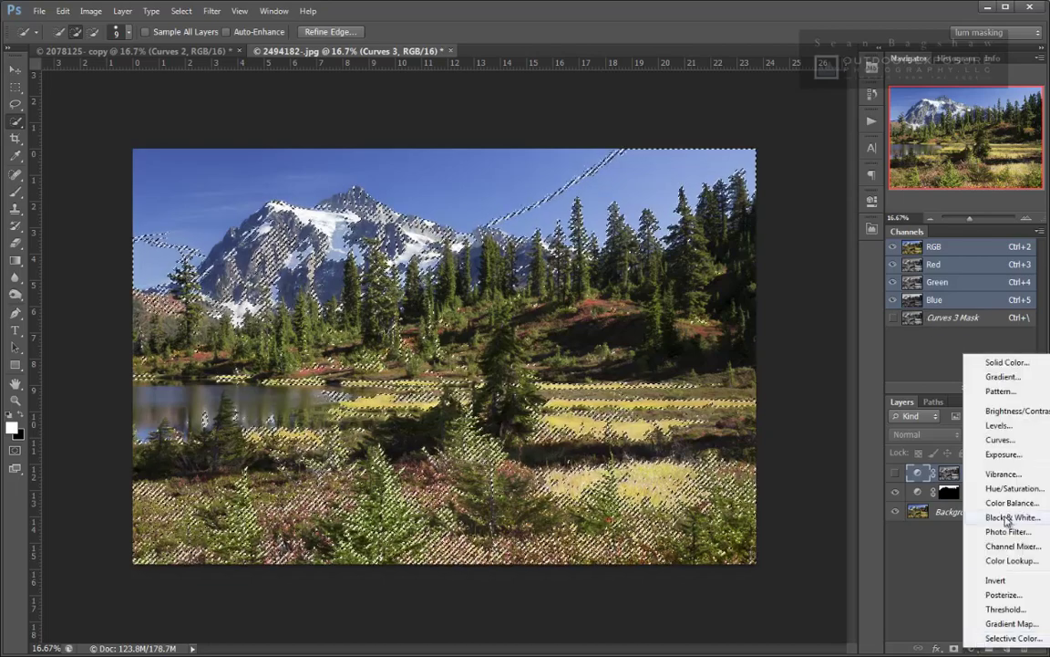
pyautogui.click(1000, 490)
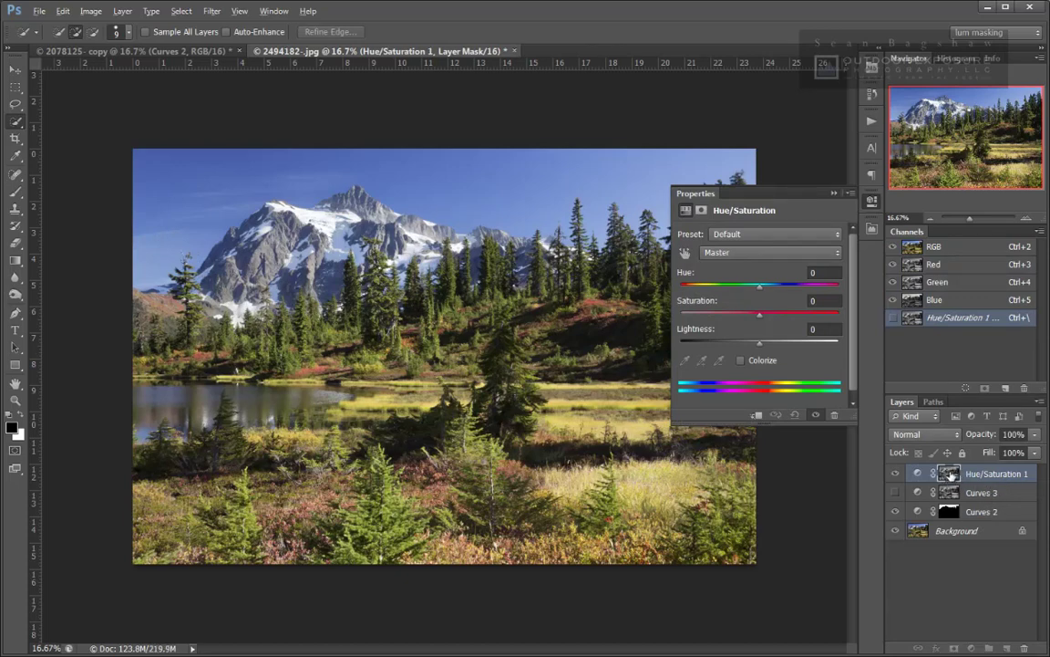
pyautogui.keyDown('alt'); pyautogui.click(949, 473); pyautogui.keyUp('alt')
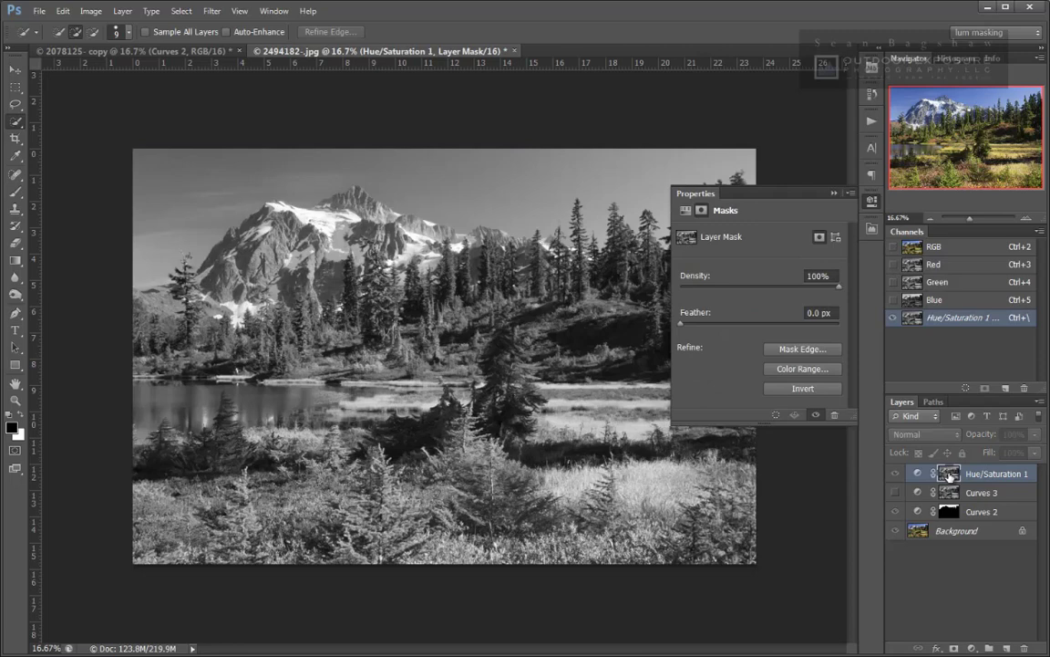
pyautogui.keyDown('alt'); pyautogui.click(949, 474); pyautogui.keyUp('alt')
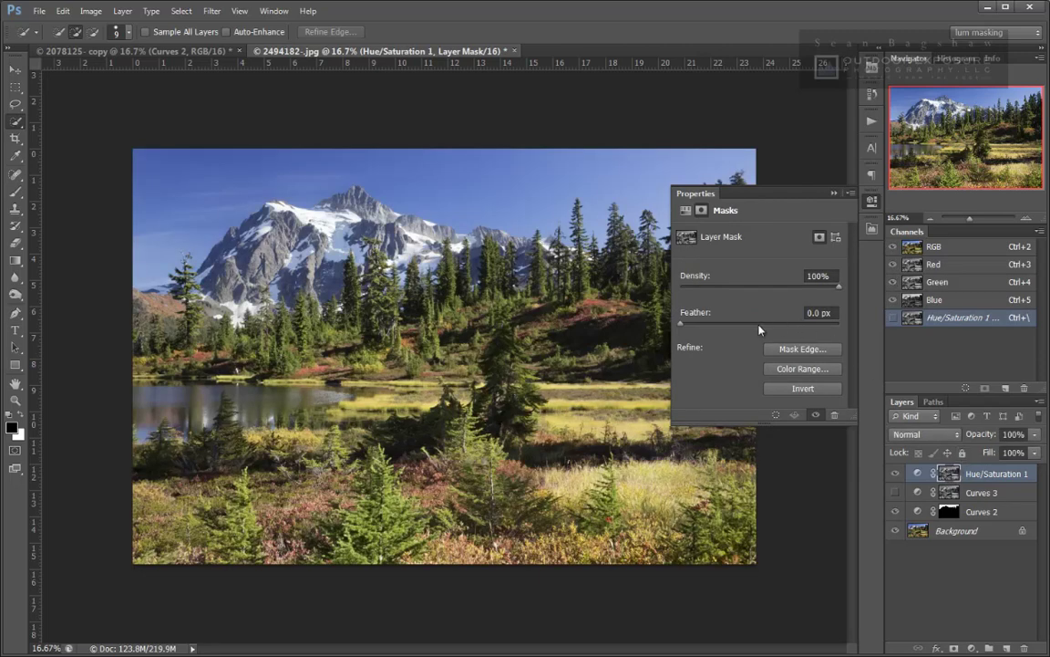
# Try a Master saturation of -79 on the Hue/Saturation 1 adjustment, and set it to +64
pyautogui.click(918, 473)
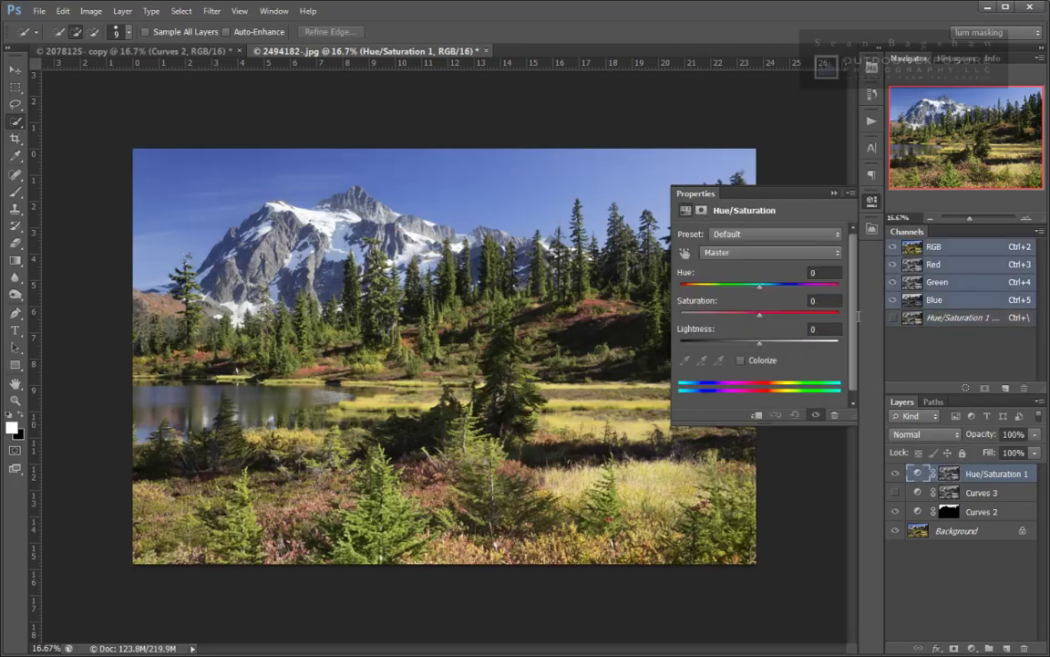
pyautogui.click(761, 316)
pyautogui.moveTo(762, 315); pyautogui.dragTo(700, 335)
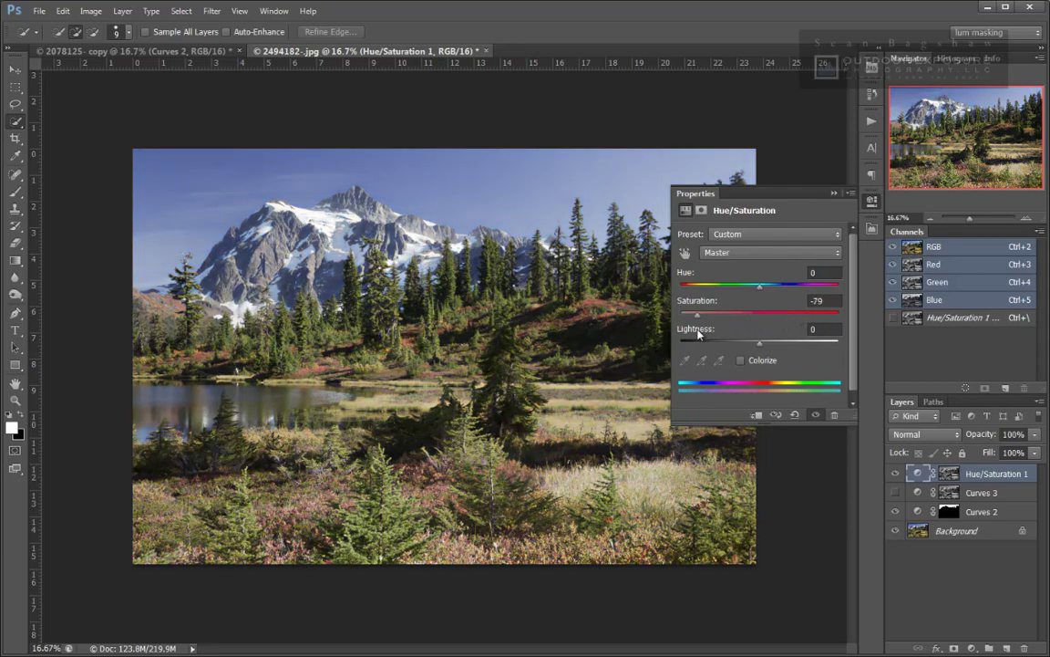
pyautogui.moveTo(790, 312); pyautogui.dragTo(811, 358)
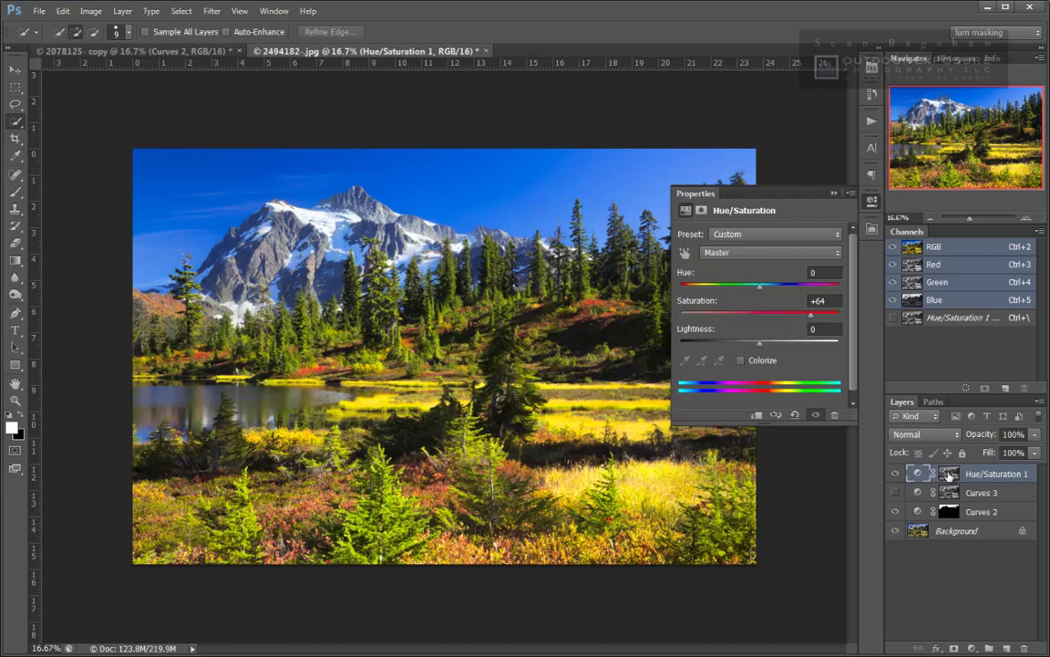
# Disable and re-enable the Hue/Saturation 1 layer mask to compare the saturation boost with and without the mask
pyautogui.keyDown('shift'); pyautogui.click(949, 474); pyautogui.keyUp('shift')
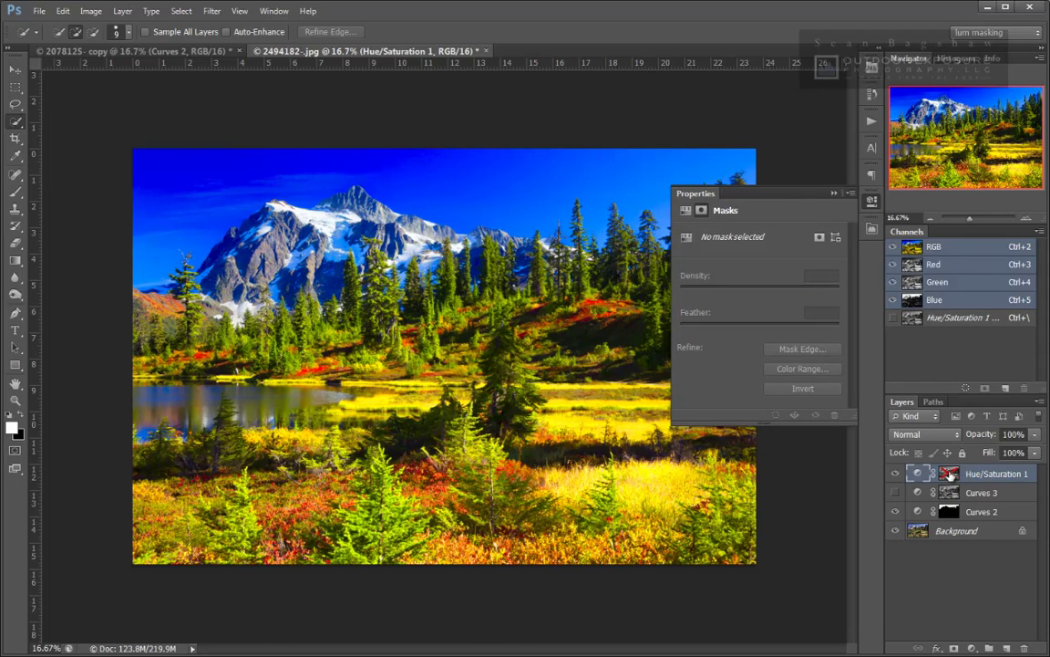
pyautogui.keyDown('shift'); pyautogui.click(949, 474); pyautogui.keyUp('shift')
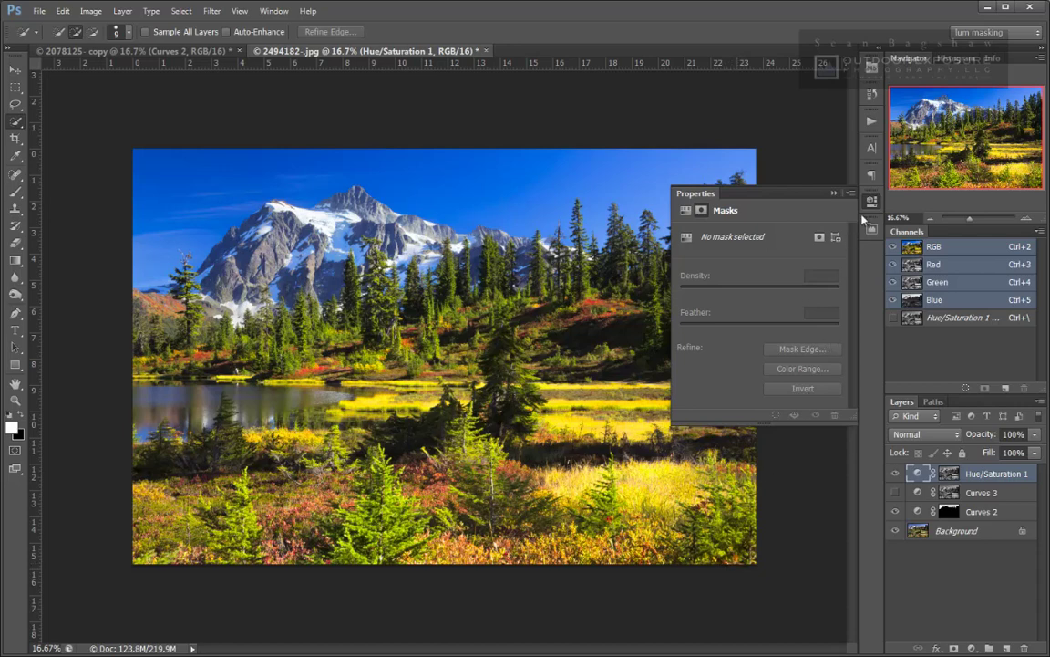
pyautogui.click(777, 180)
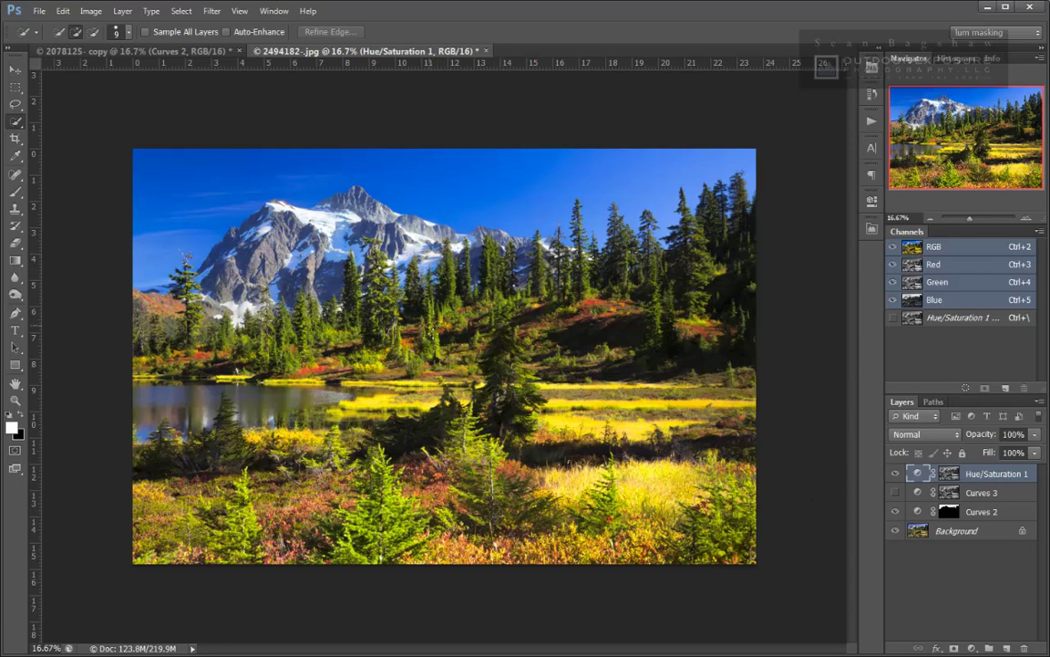